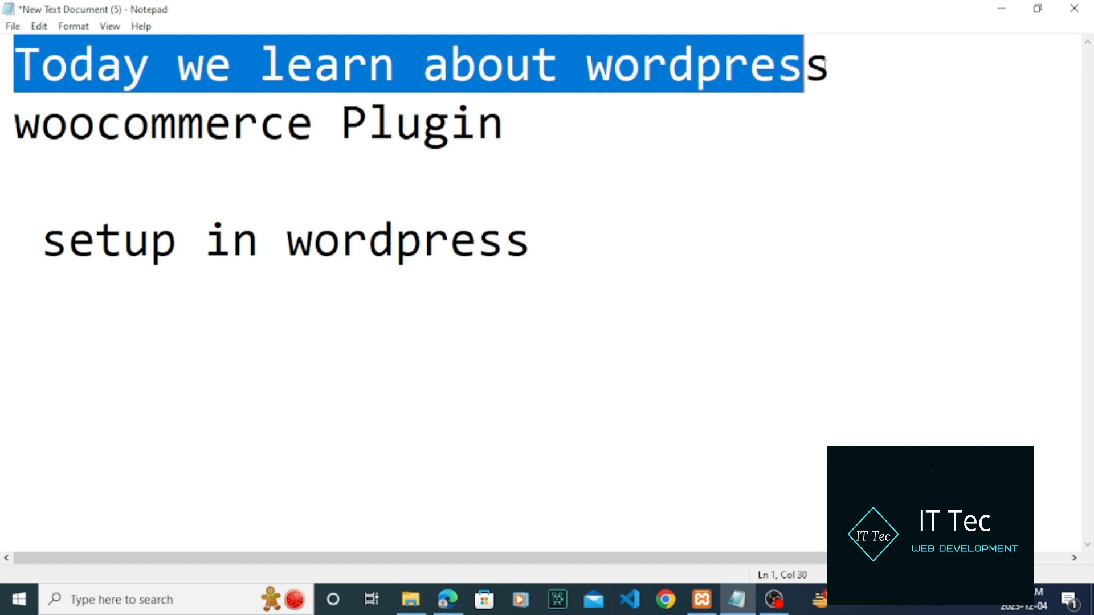
drag(68, 123, 313, 123)
drag(7, 137, 547, 227)
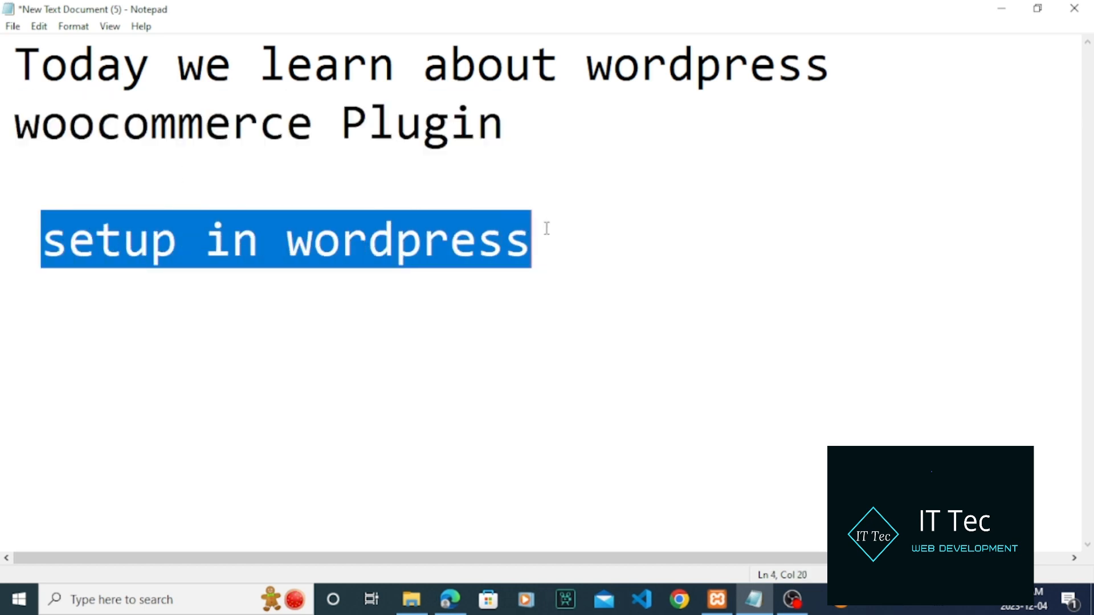
click(525, 337)
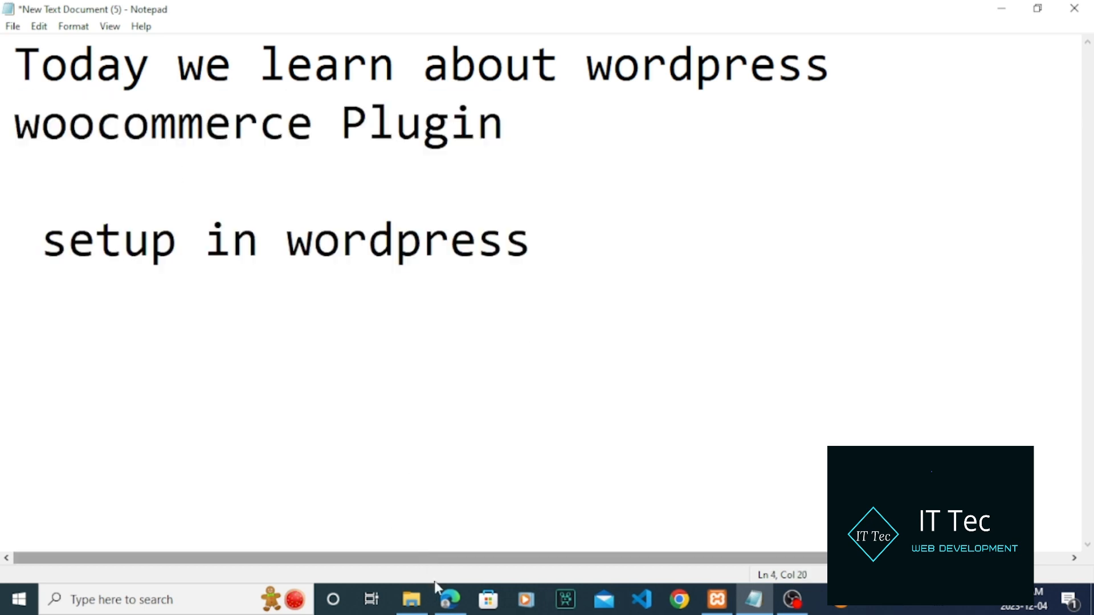
Switch to the Edge browser and view the site's installed plugins list and its public front page
mouse_move(450, 598)
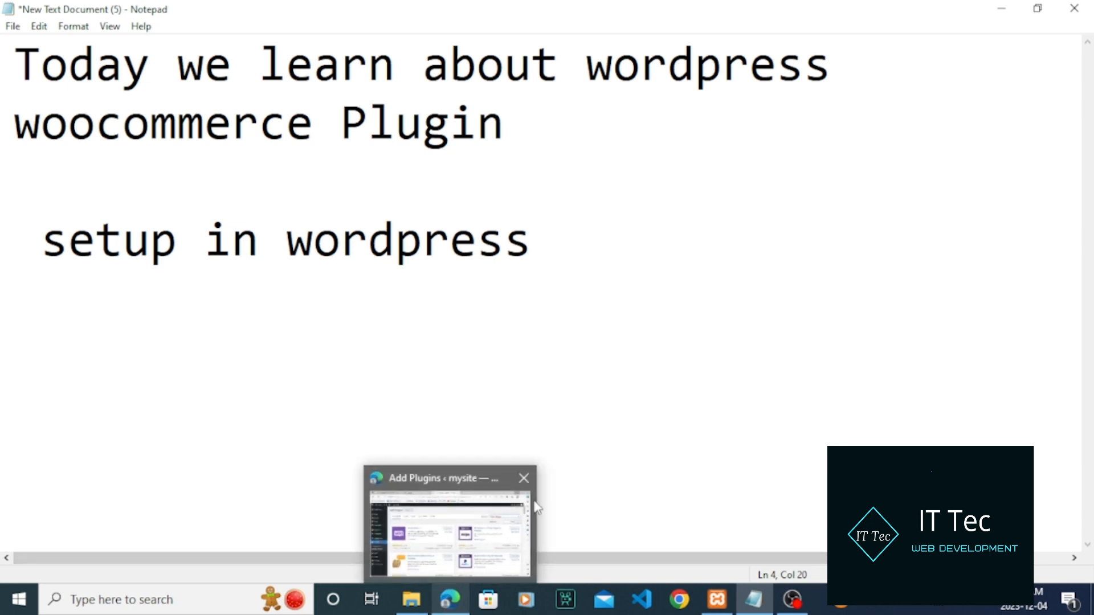
click(449, 599)
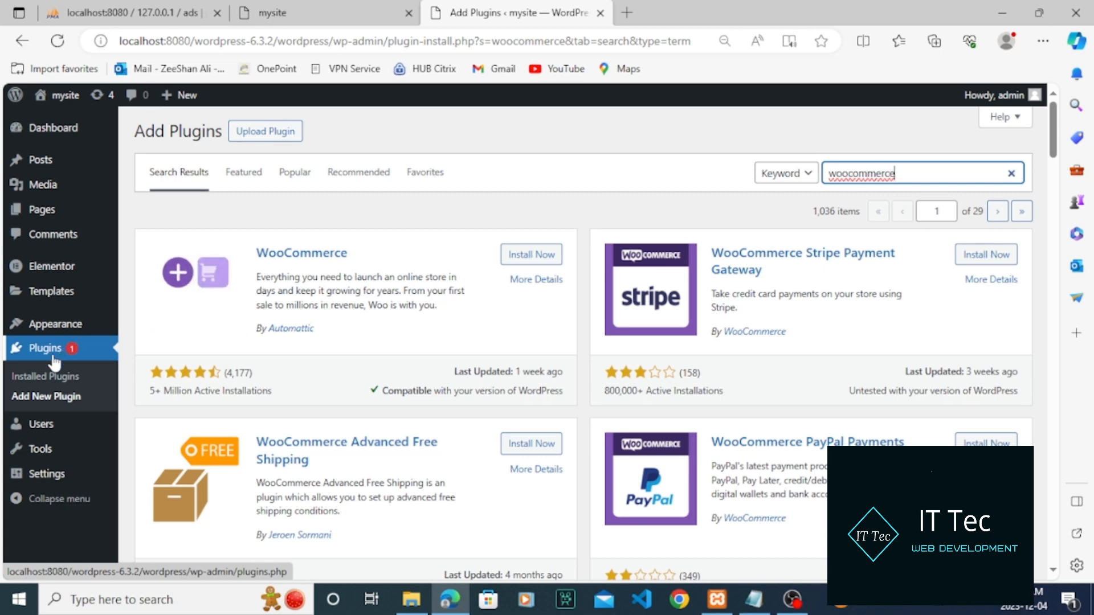
click(70, 347)
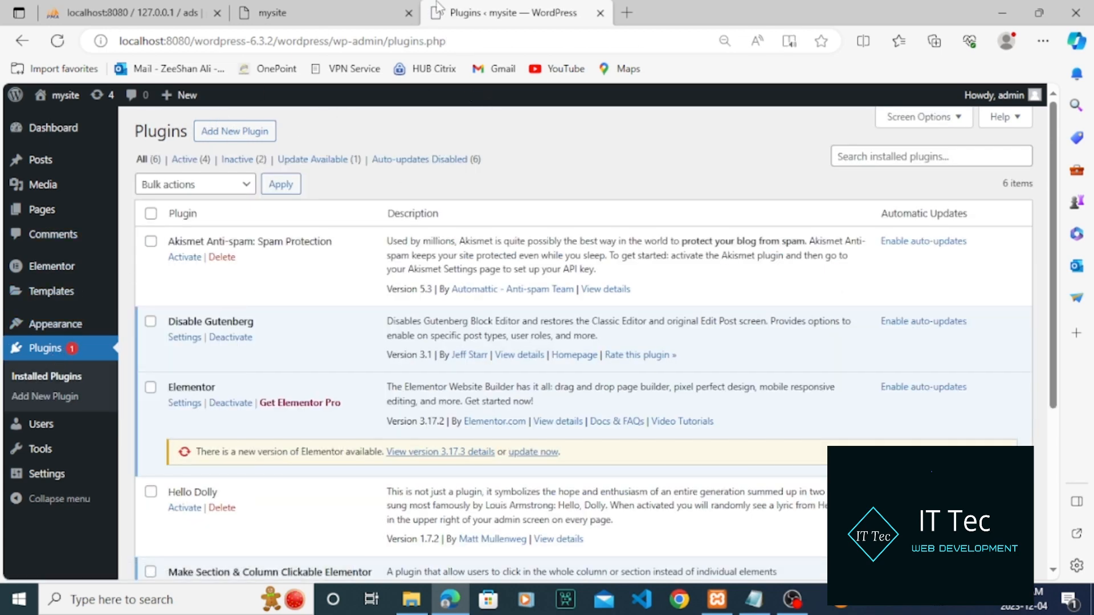
click(365, 9)
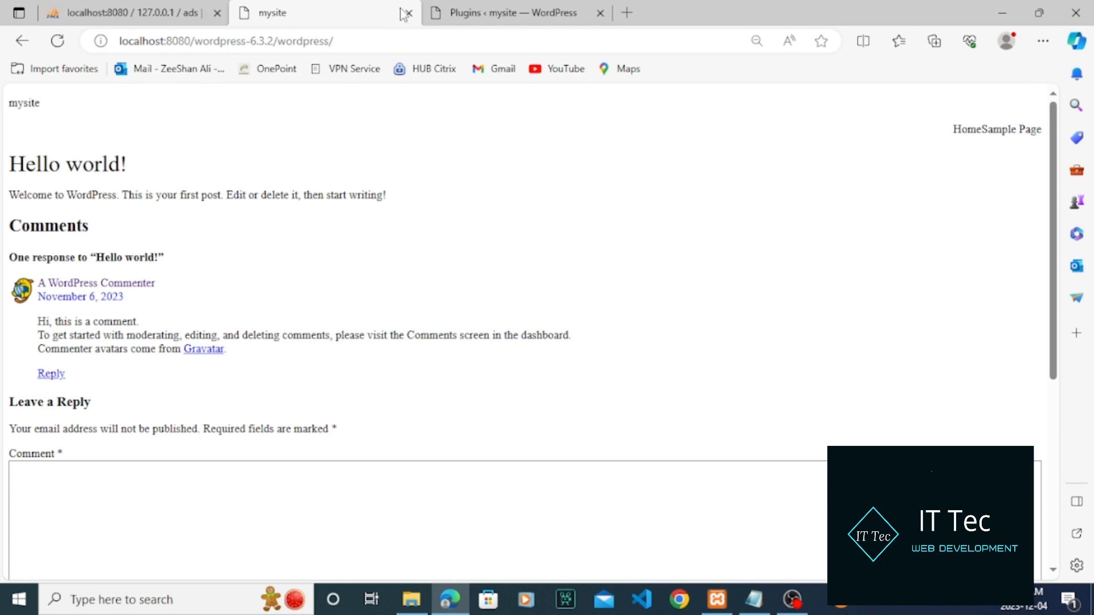
click(487, 13)
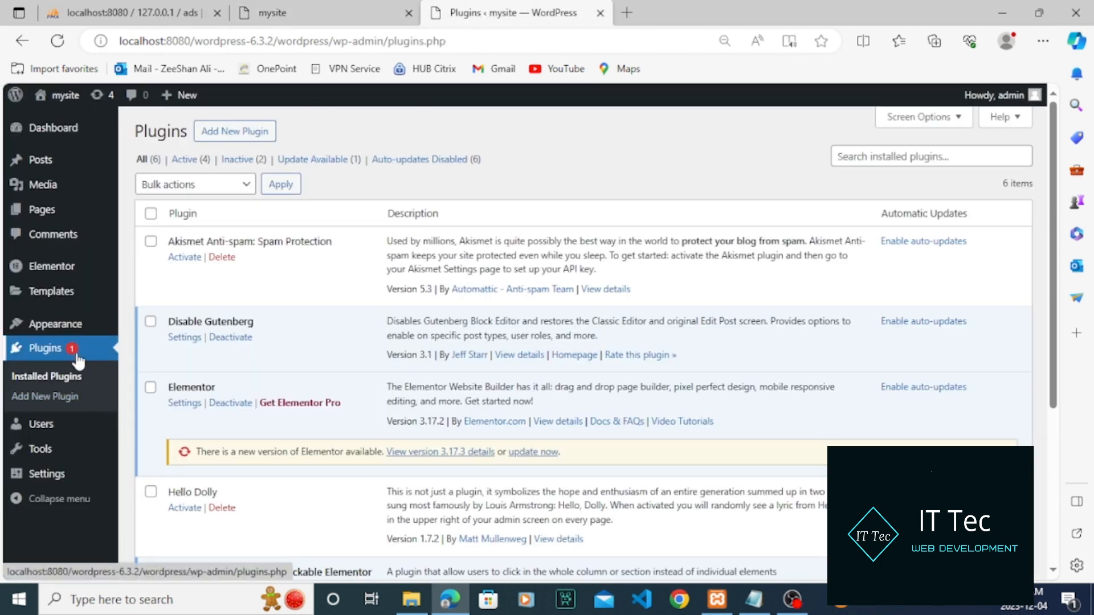
Search the WordPress plugin directory for "woocom" from the page for adding new plugins
click(212, 143)
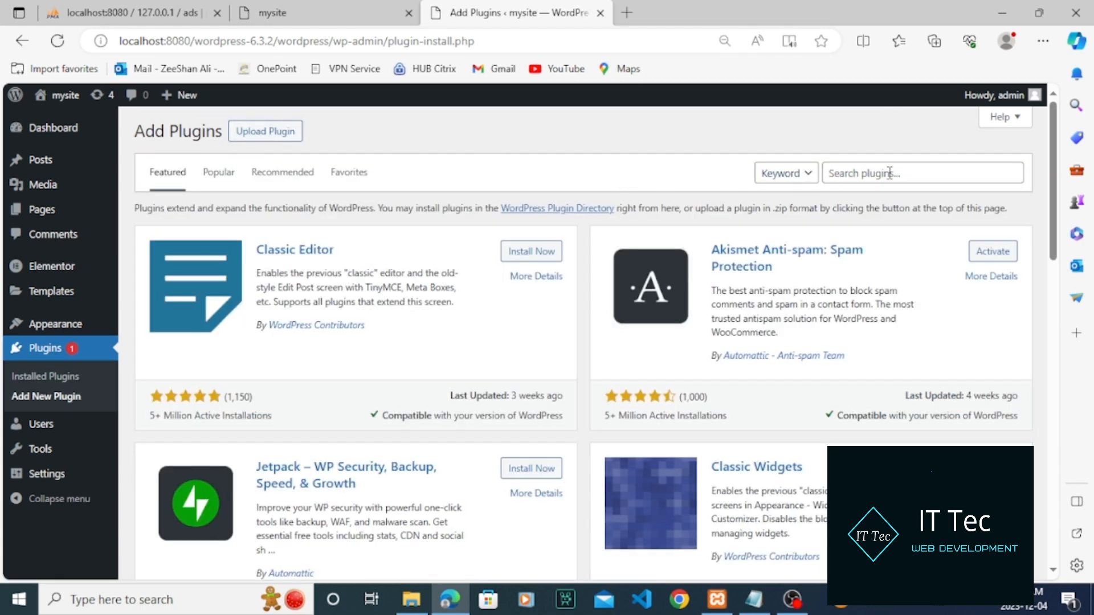
click(890, 173)
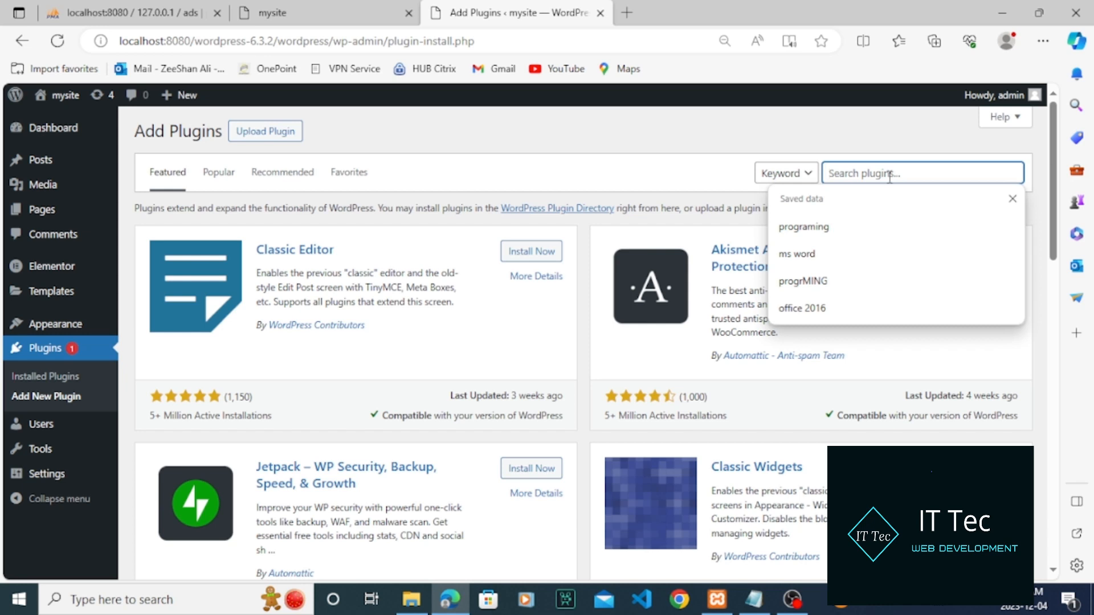
text(woo)
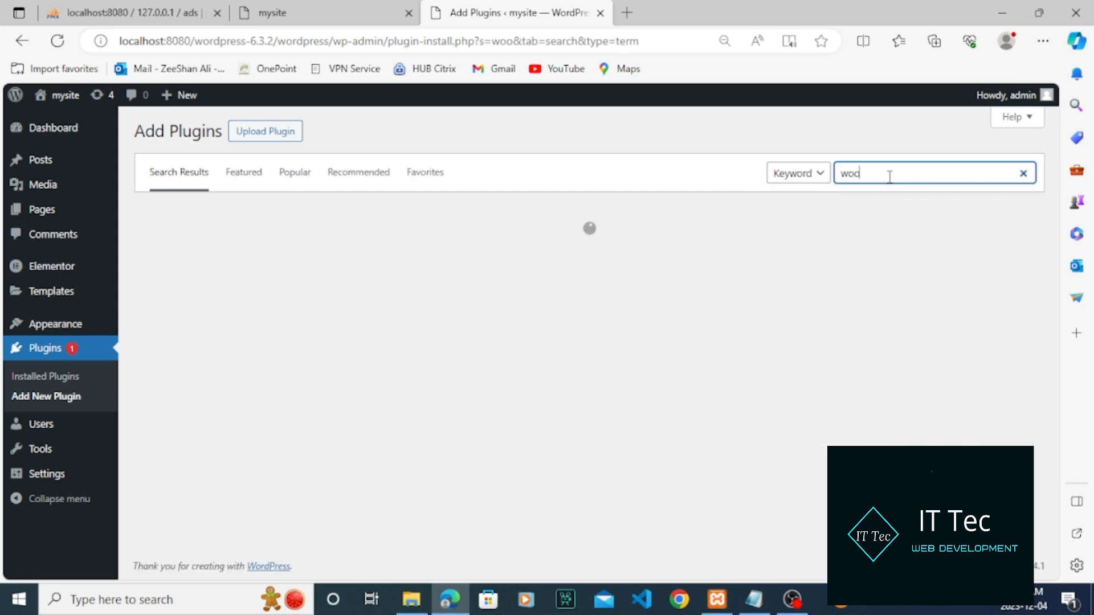
text(com)
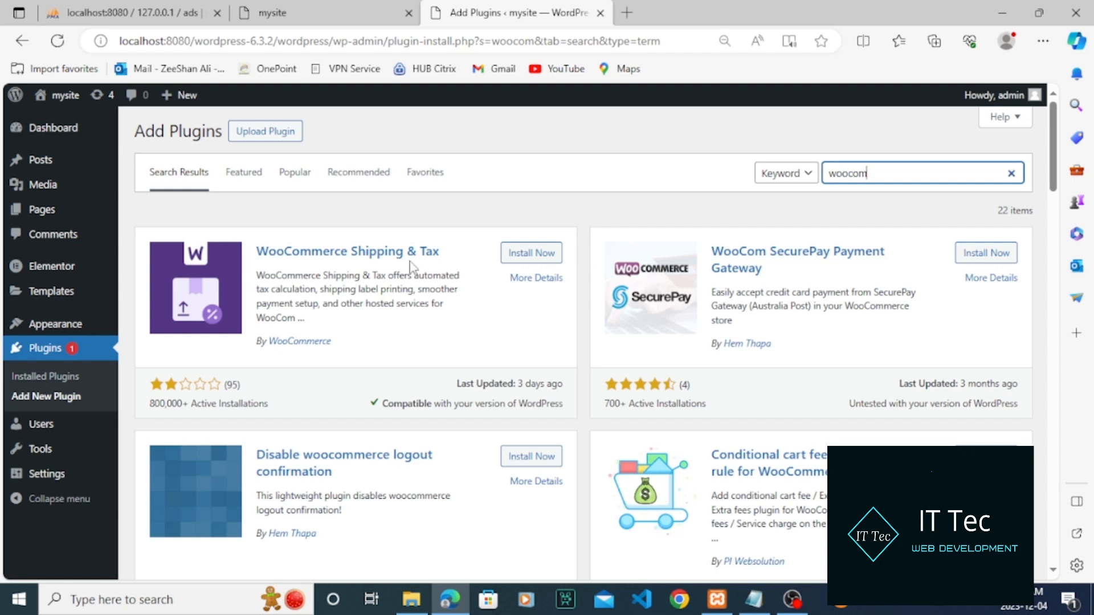
Install and activate WooCommerce Shipping & Tax, and activate the WooCommerce plugin uploaded from woocommerce.8.3.1.zip
click(505, 254)
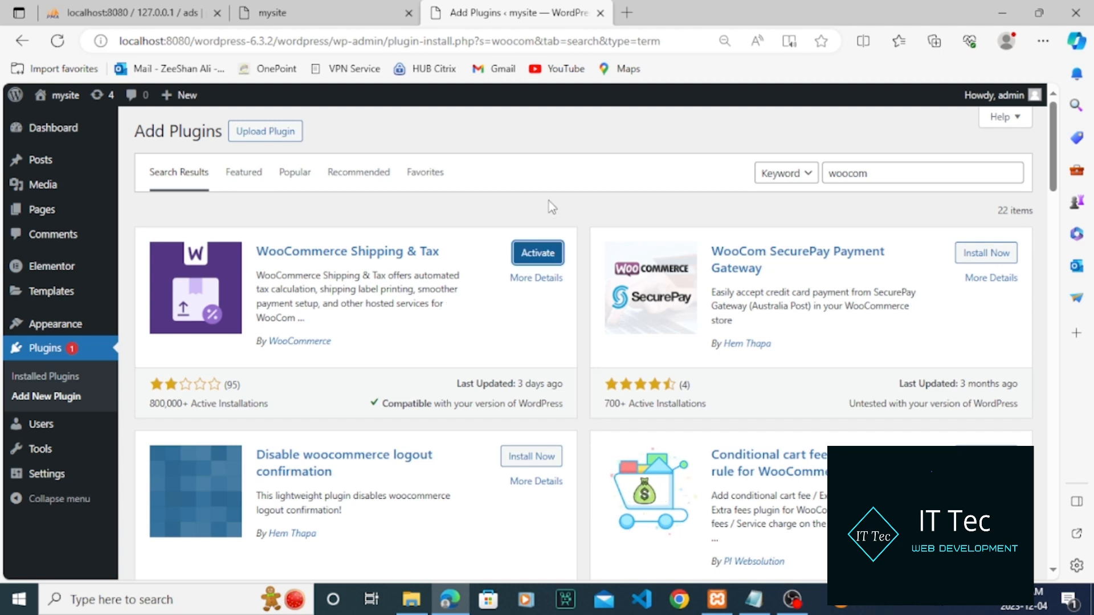
click(539, 253)
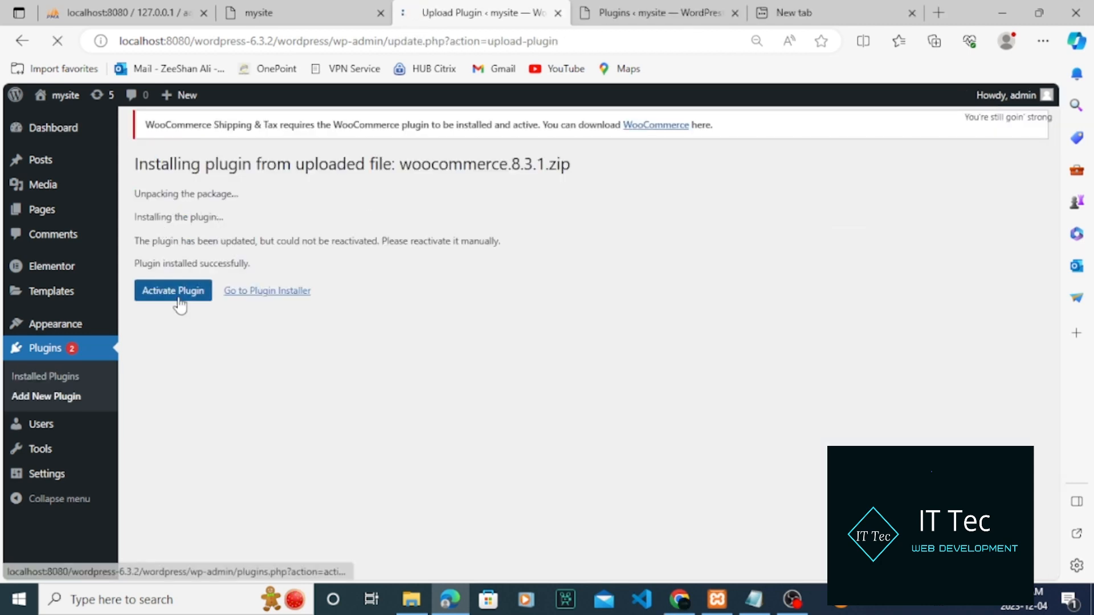
click(177, 291)
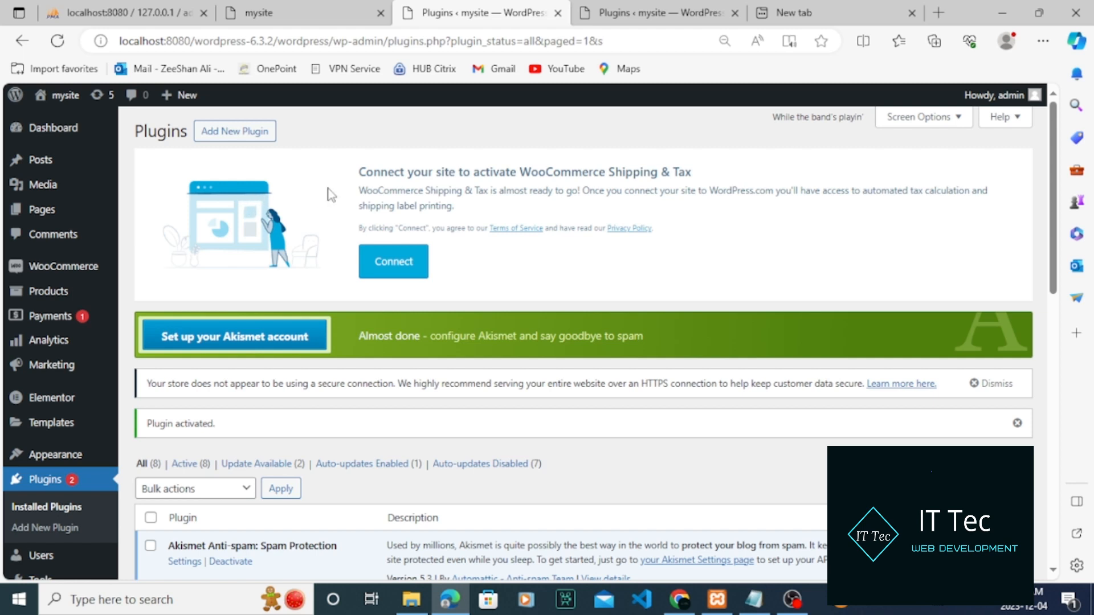
Try to connect the site for WooCommerce Shipping & Tax, and return to the WooCommerce entries in the installed plugins list
click(403, 268)
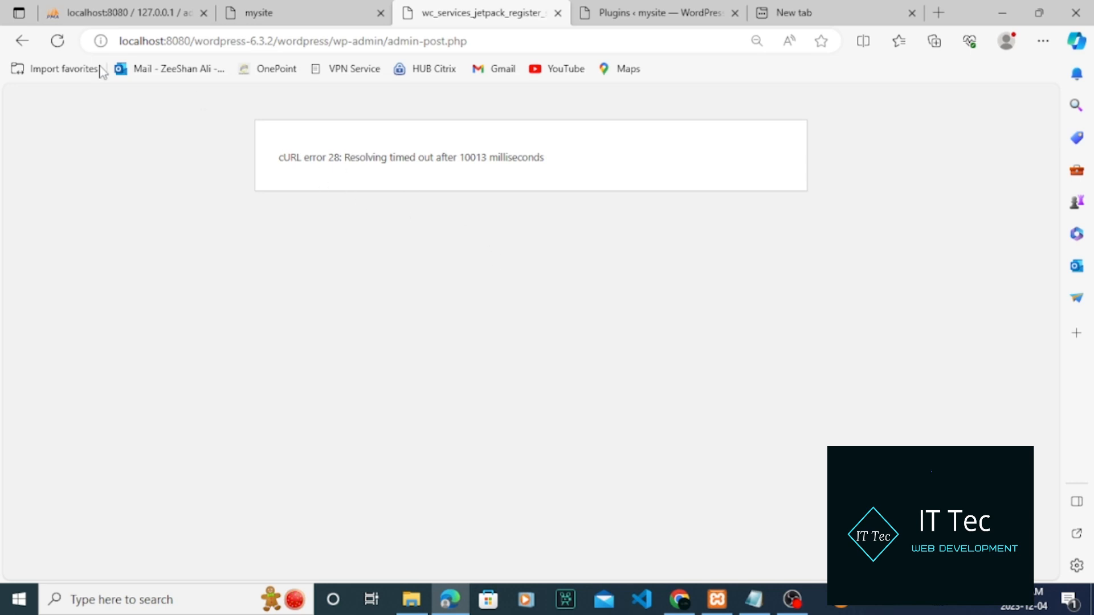
click(31, 43)
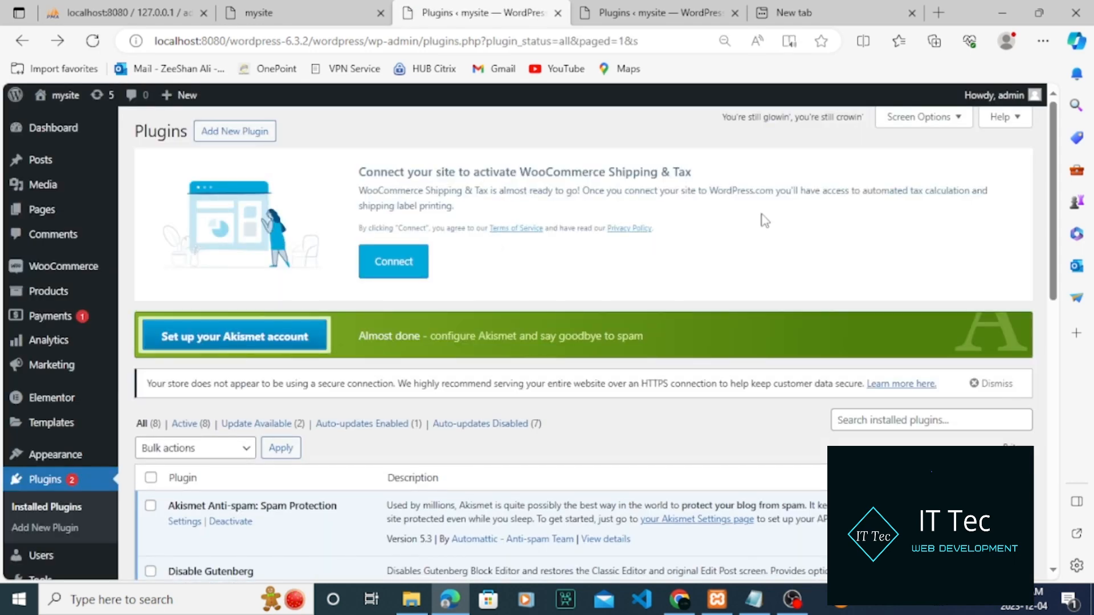
drag(1053, 214, 1054, 457)
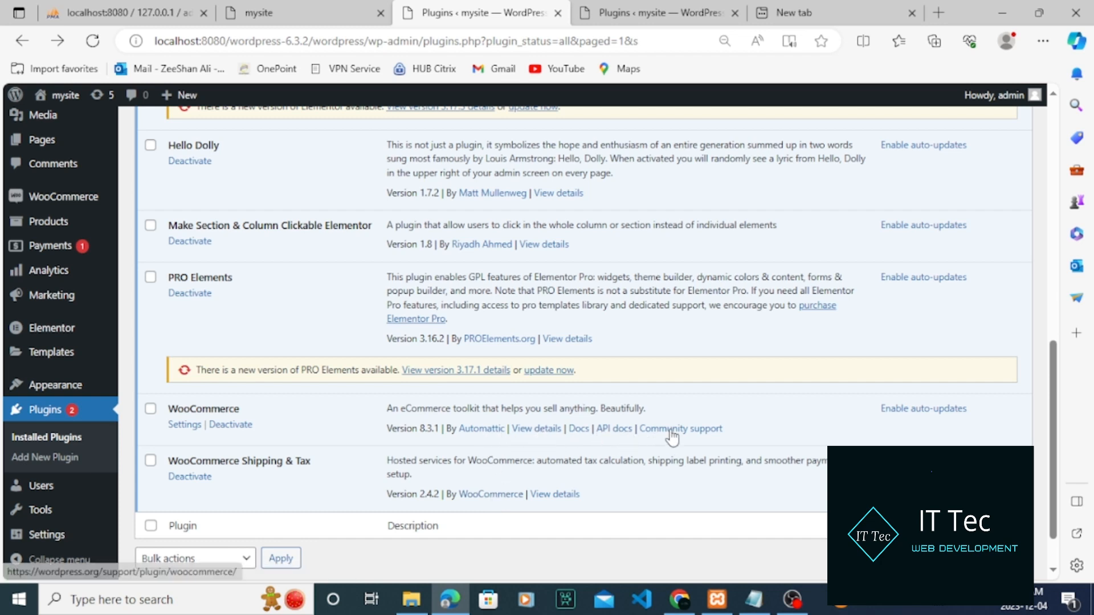
click(478, 430)
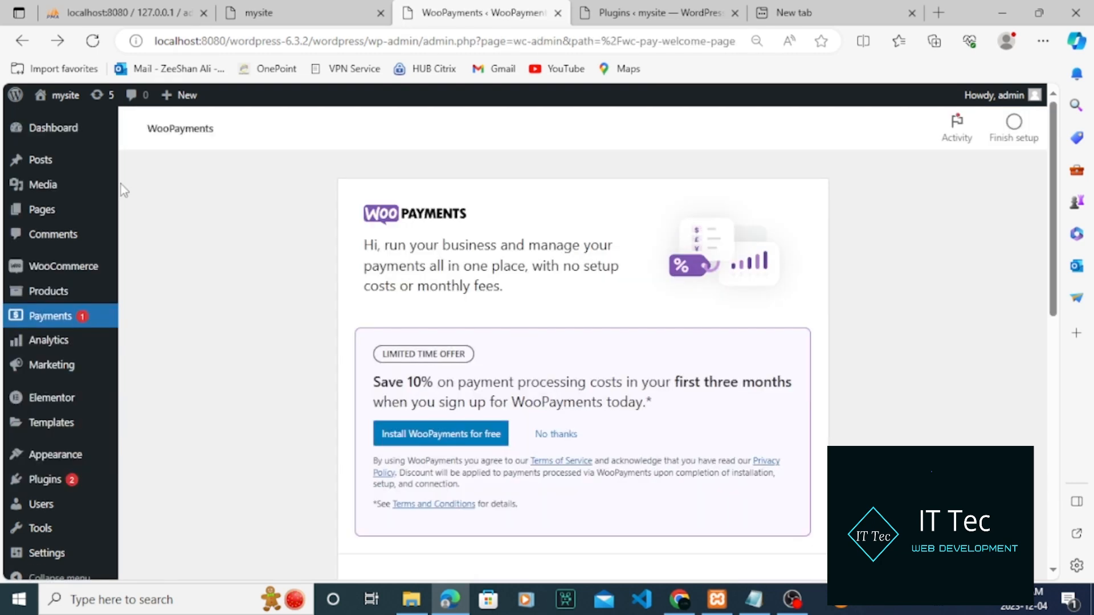
Start the WooCommerce store setup wizard and continue with "I'm just starting my business" as the description
mouse_move(61, 278)
click(62, 278)
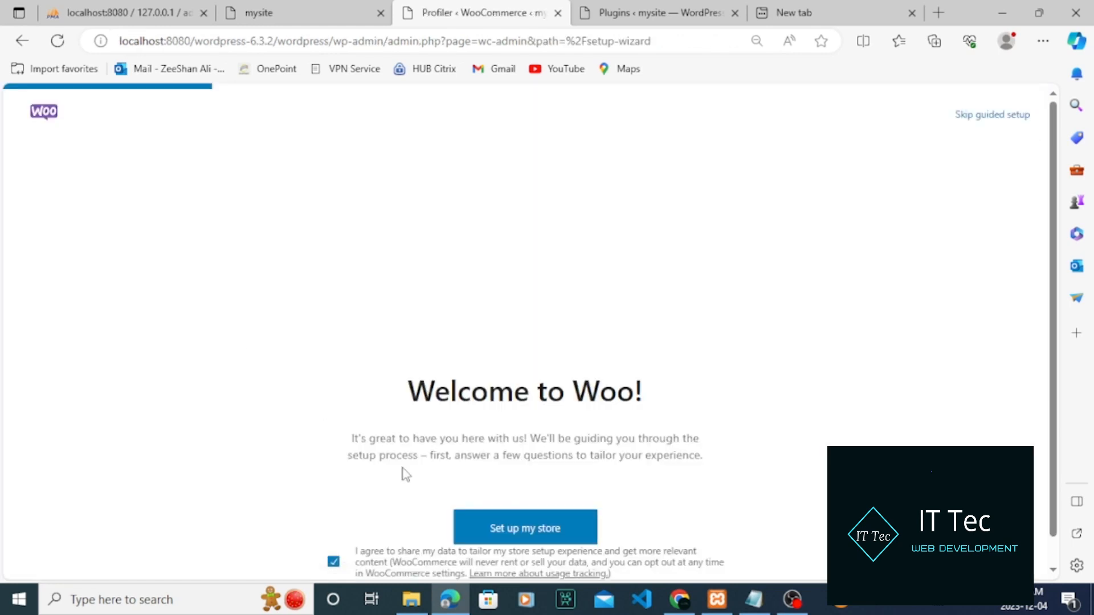
click(515, 535)
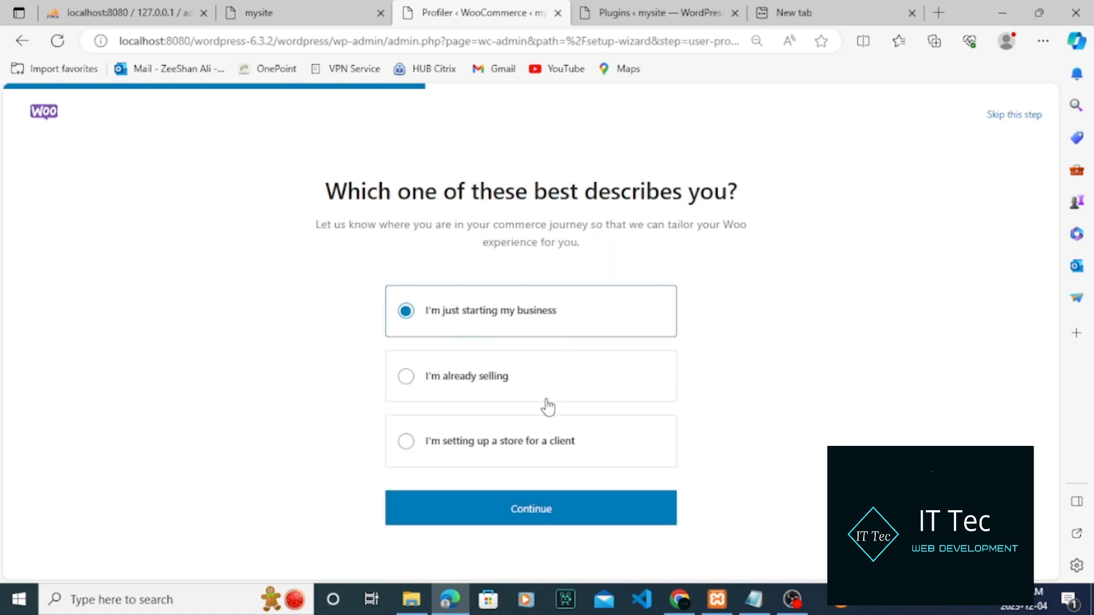
click(509, 509)
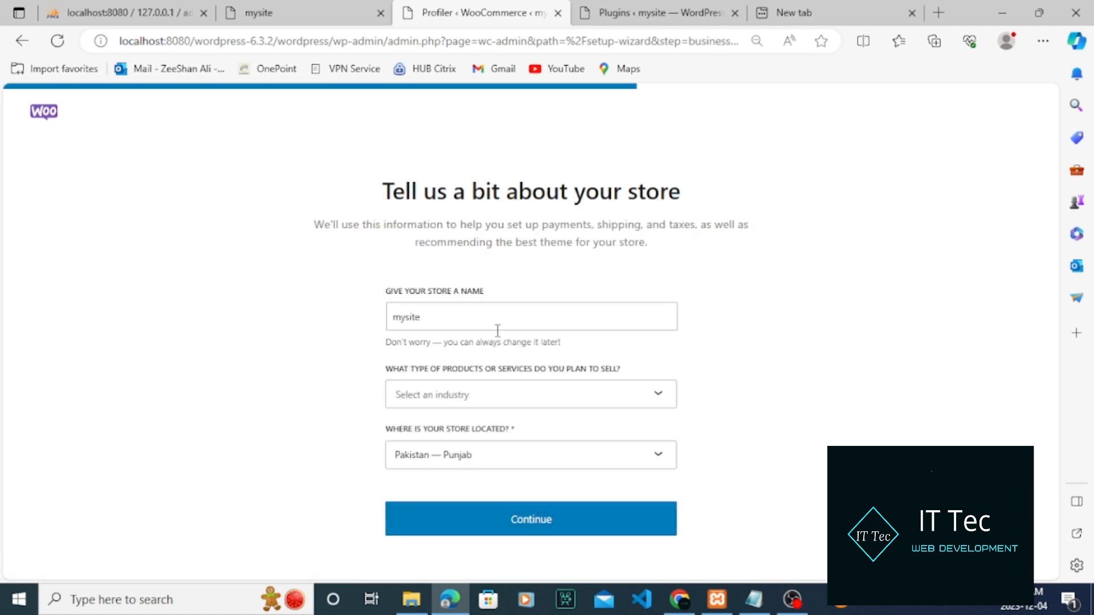
Set the industry of the store mysite to Clothing and accessories and submit the store details
click(455, 314)
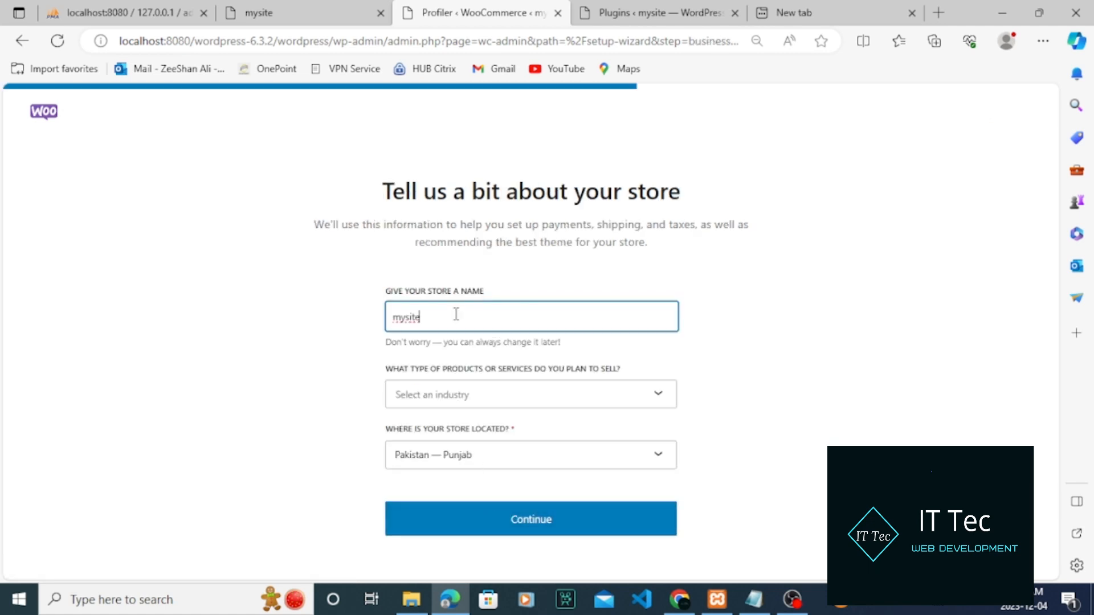
click(478, 396)
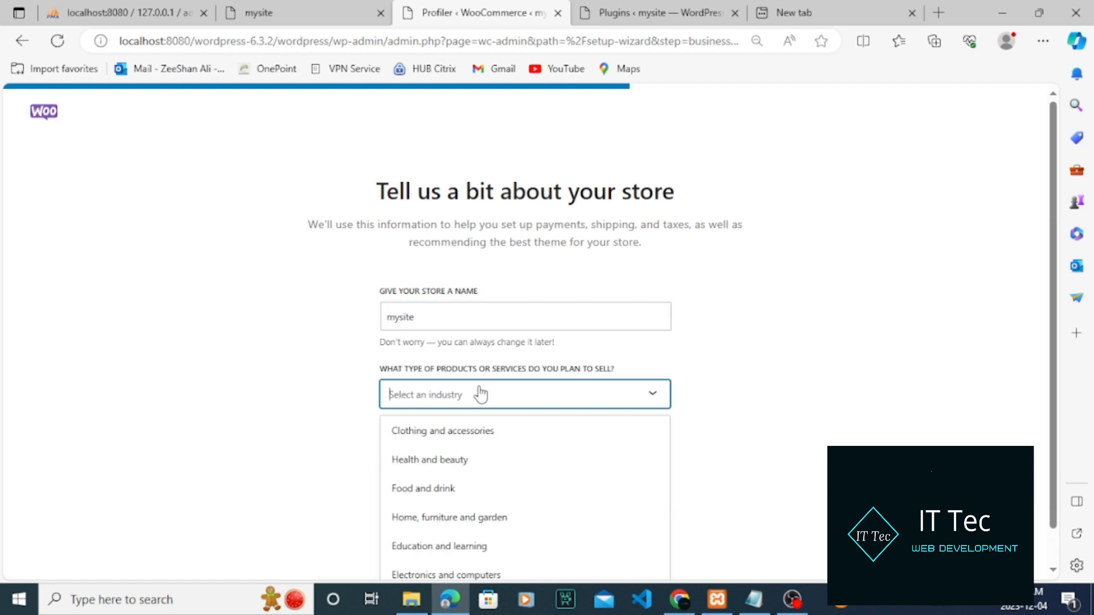
click(463, 437)
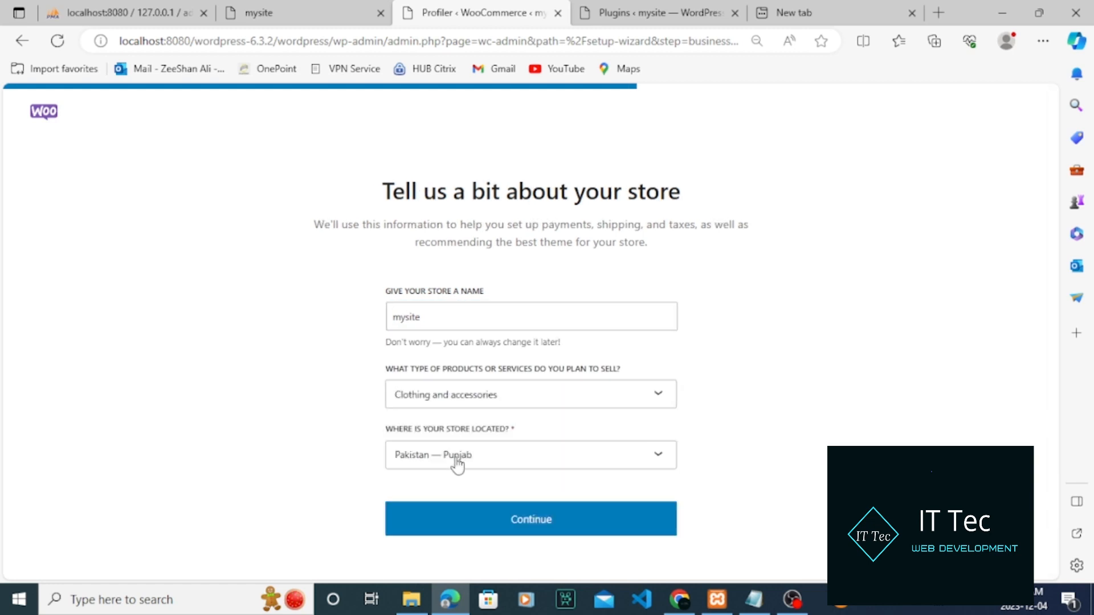
click(470, 523)
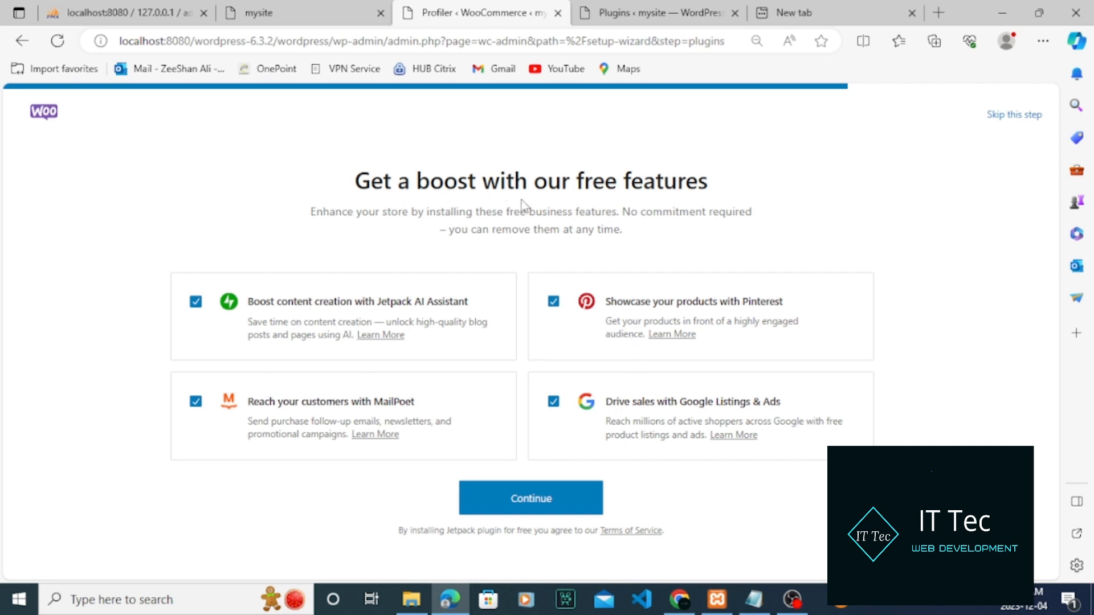
Deselect the Pinterest, Google Listings & Ads, Jetpack AI Assistant and MailPoet features and complete the setup wizard
click(553, 303)
click(553, 405)
click(196, 303)
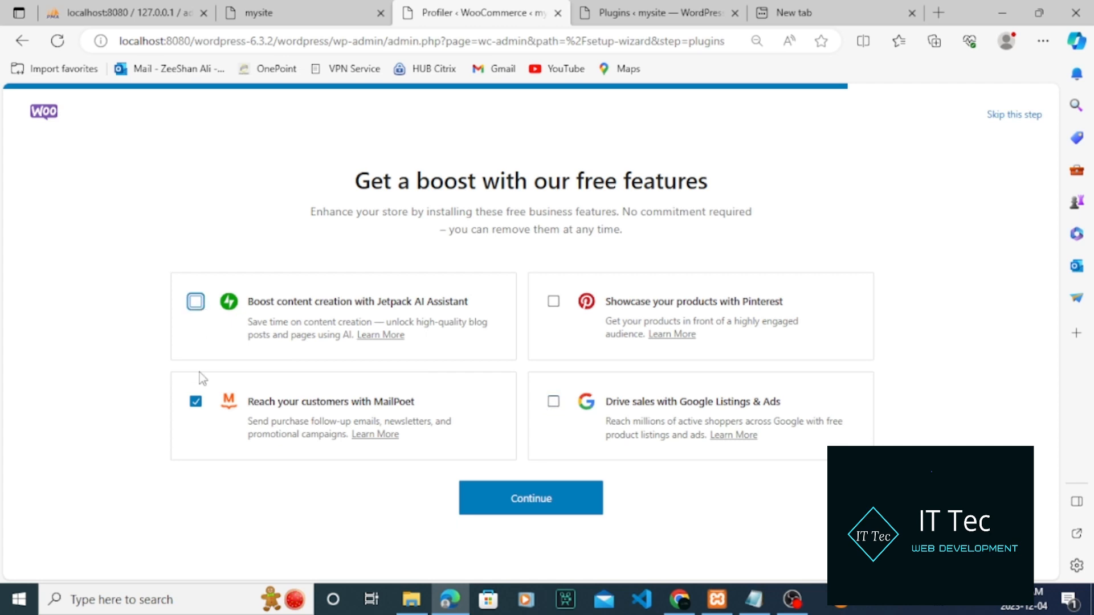
click(196, 403)
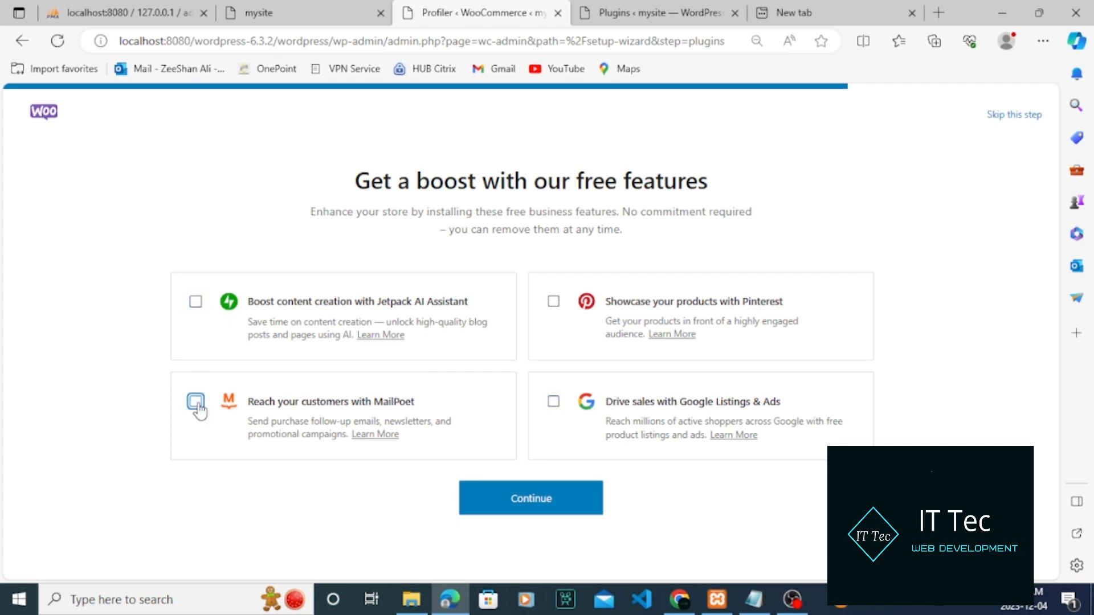
click(499, 505)
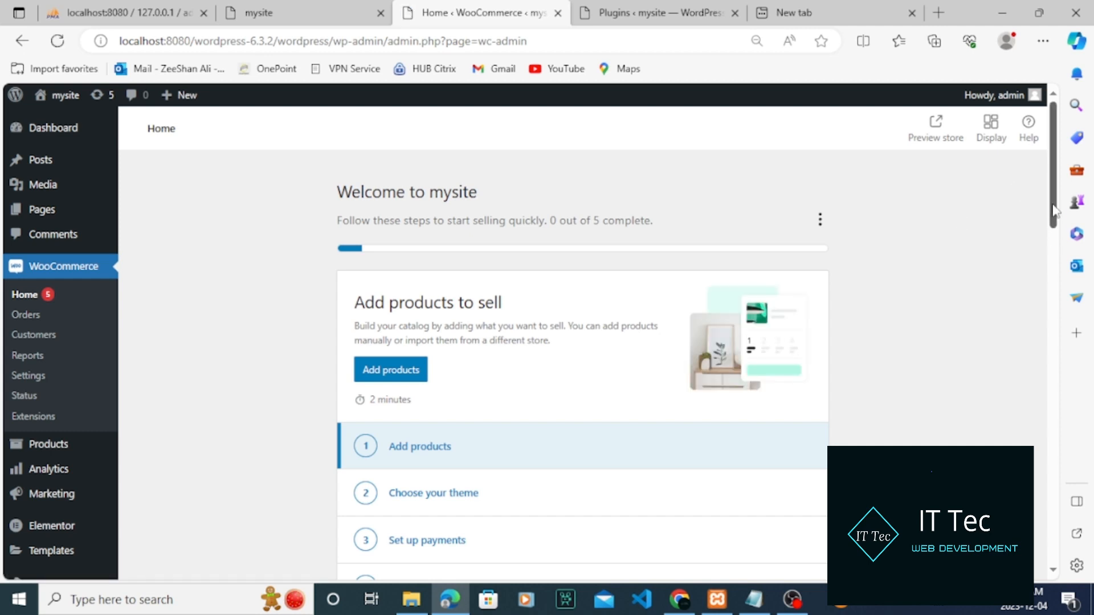
Start adding a physical product from the WooCommerce home page and dismiss the product editing form introduction
scroll(1054, 228, down, 1)
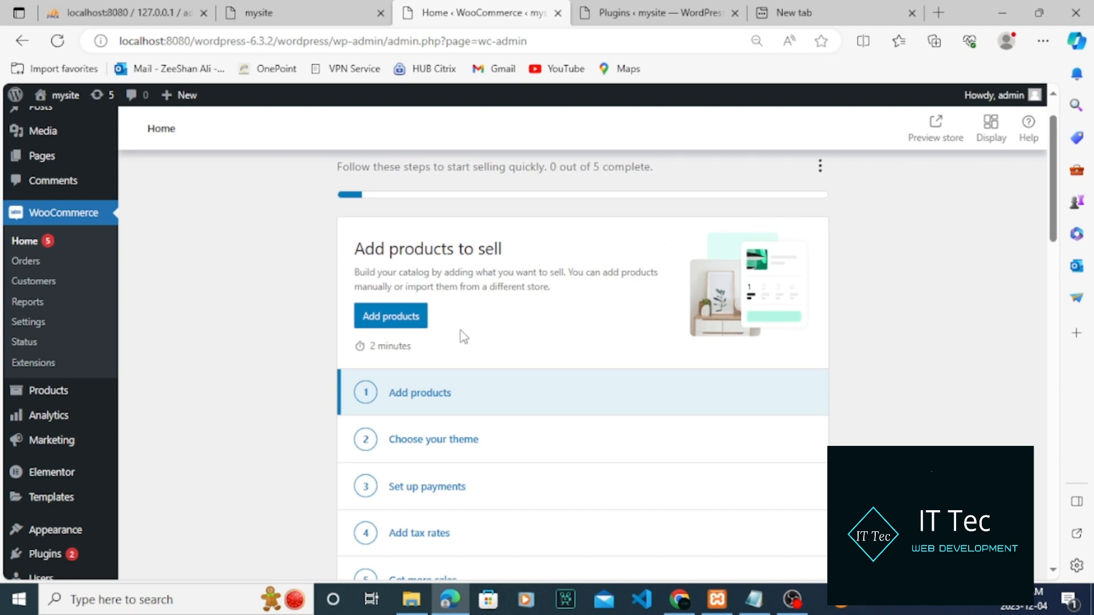
click(407, 326)
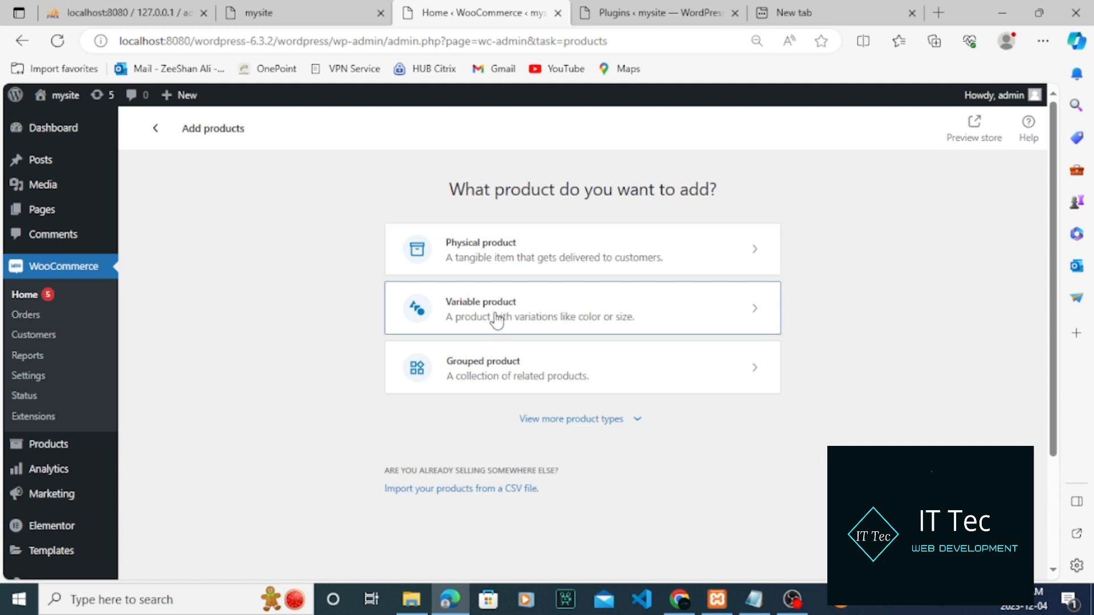
click(504, 274)
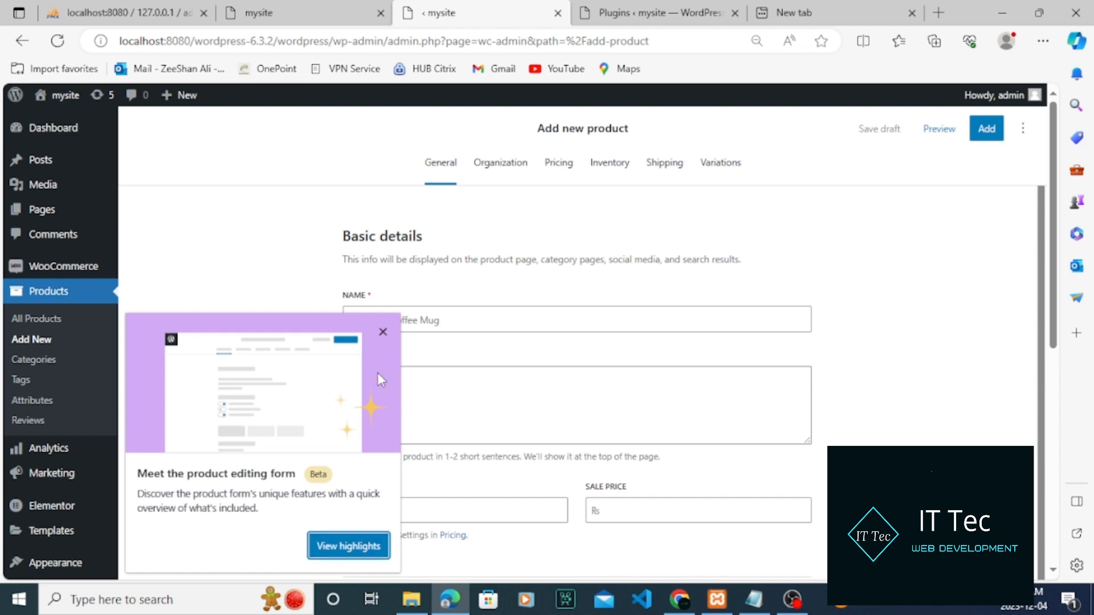
click(383, 332)
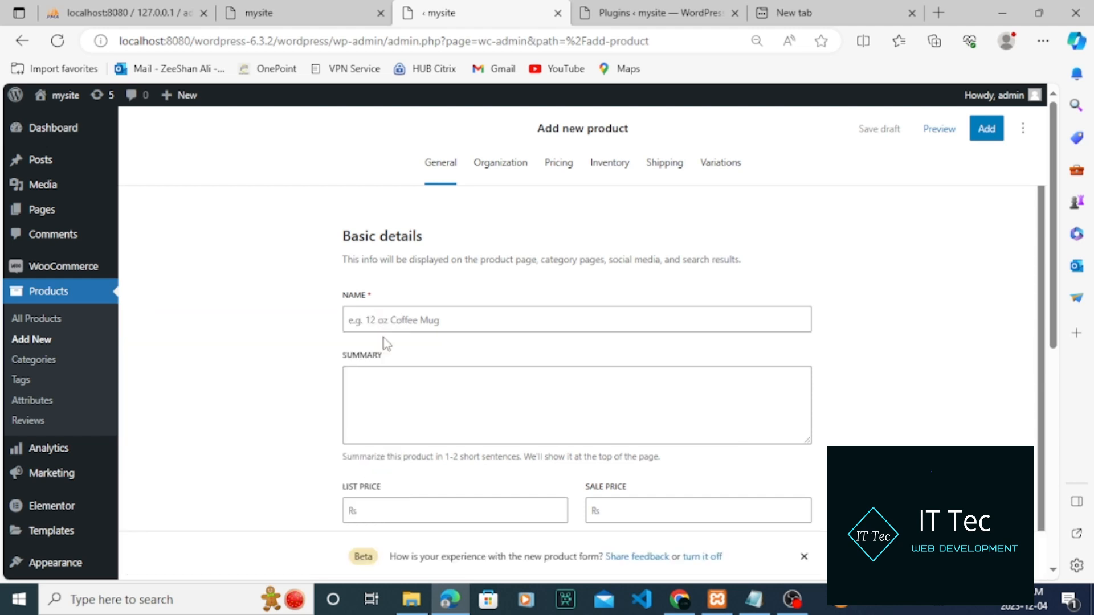
Review the name, summary, price and description fields of the new product form
click(384, 328)
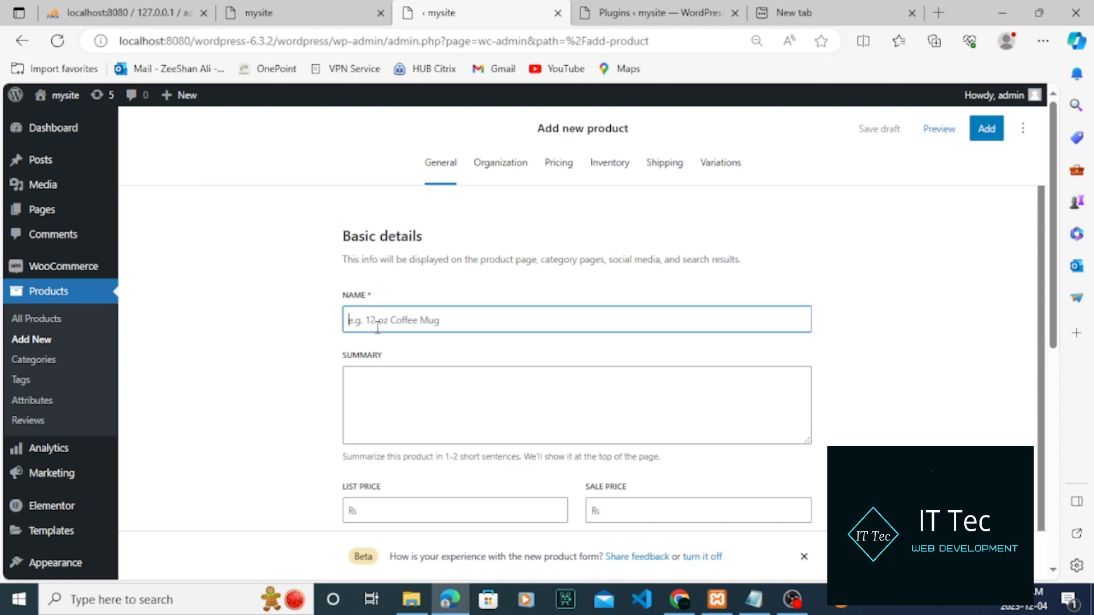
click(399, 425)
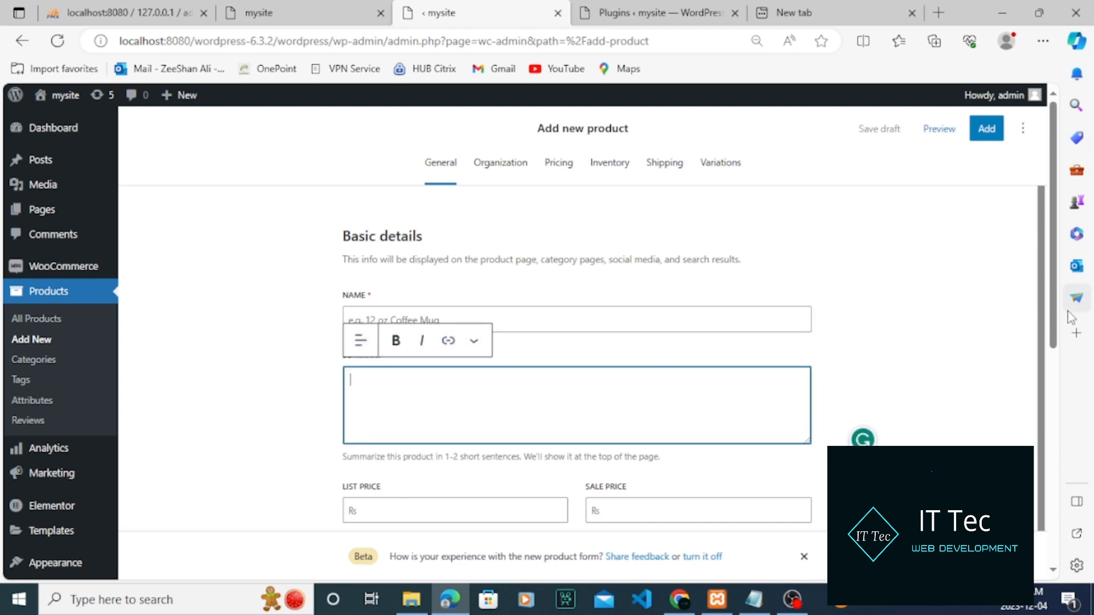
scroll(1055, 323, down, 2)
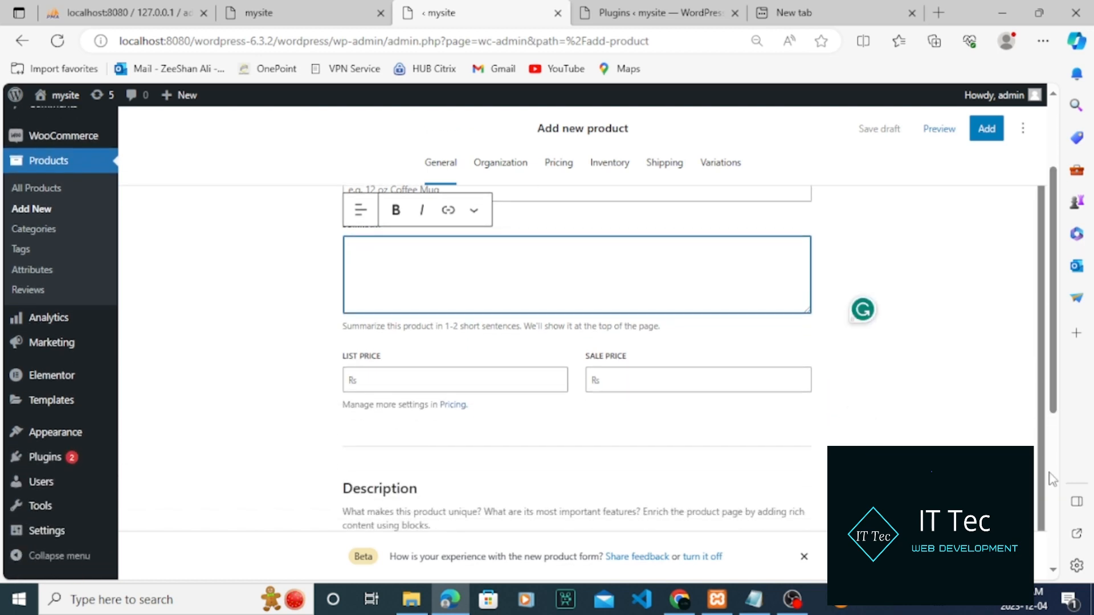
scroll(1042, 452, down, 5)
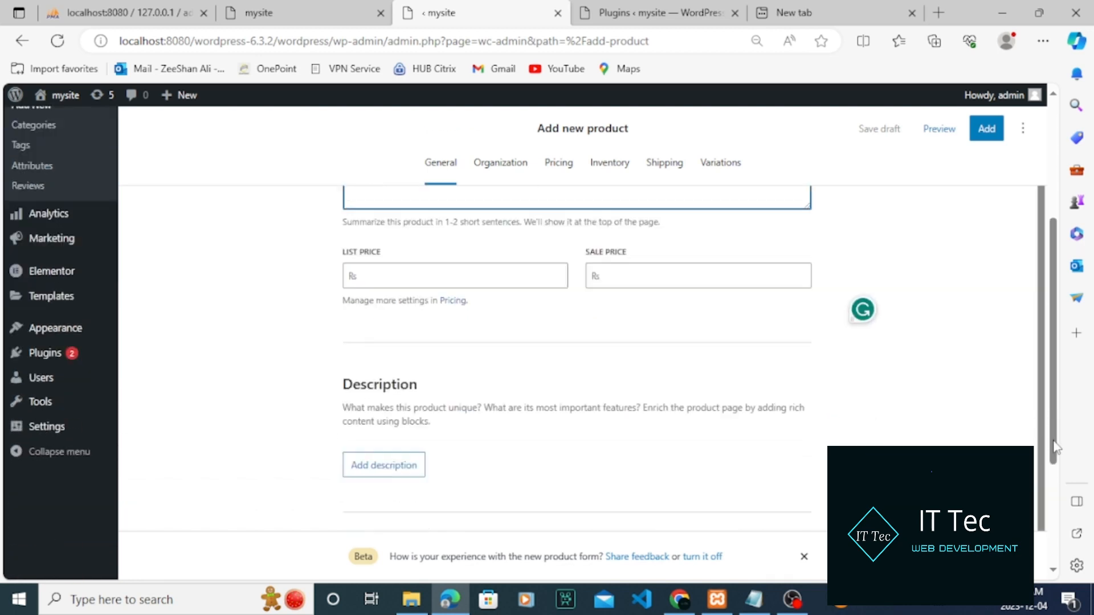
drag(1054, 434, 1030, 183)
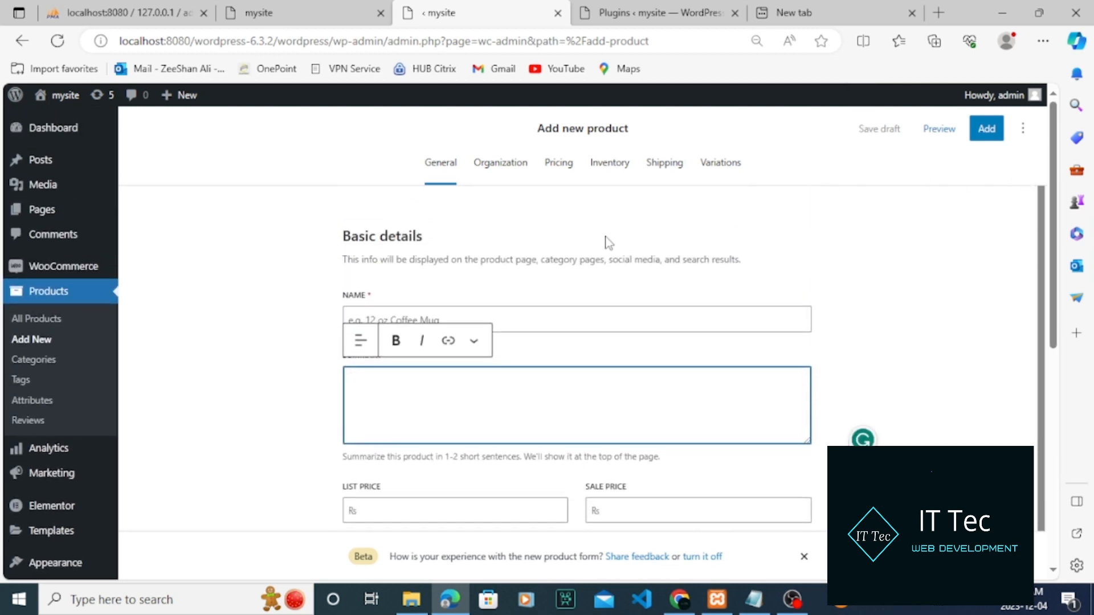
click(453, 318)
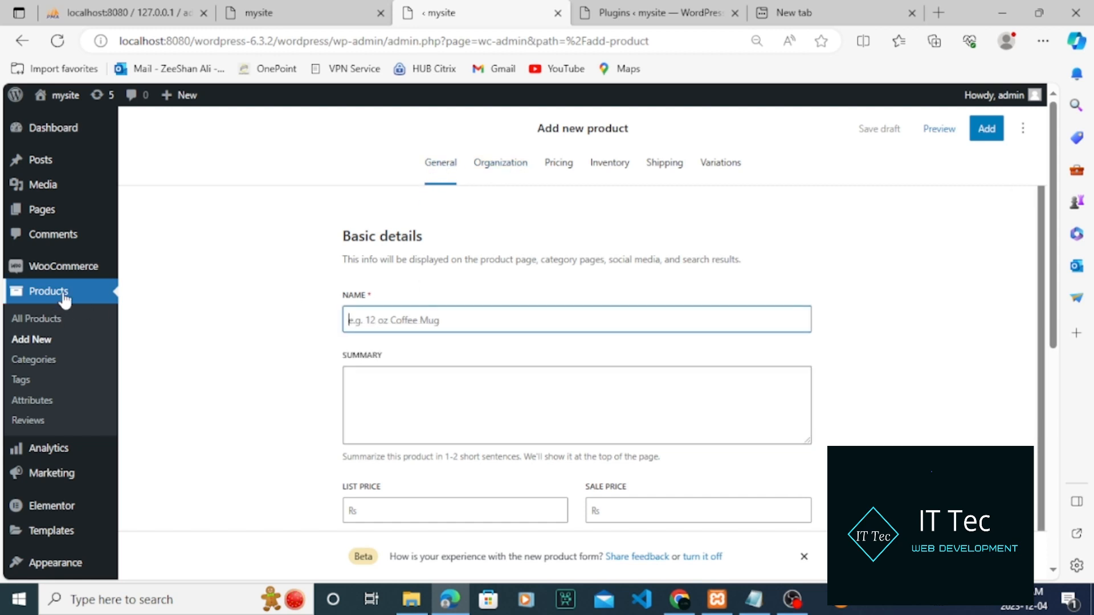
Return to the WooCommerce home page and open the "Choose your theme" setup task
click(101, 274)
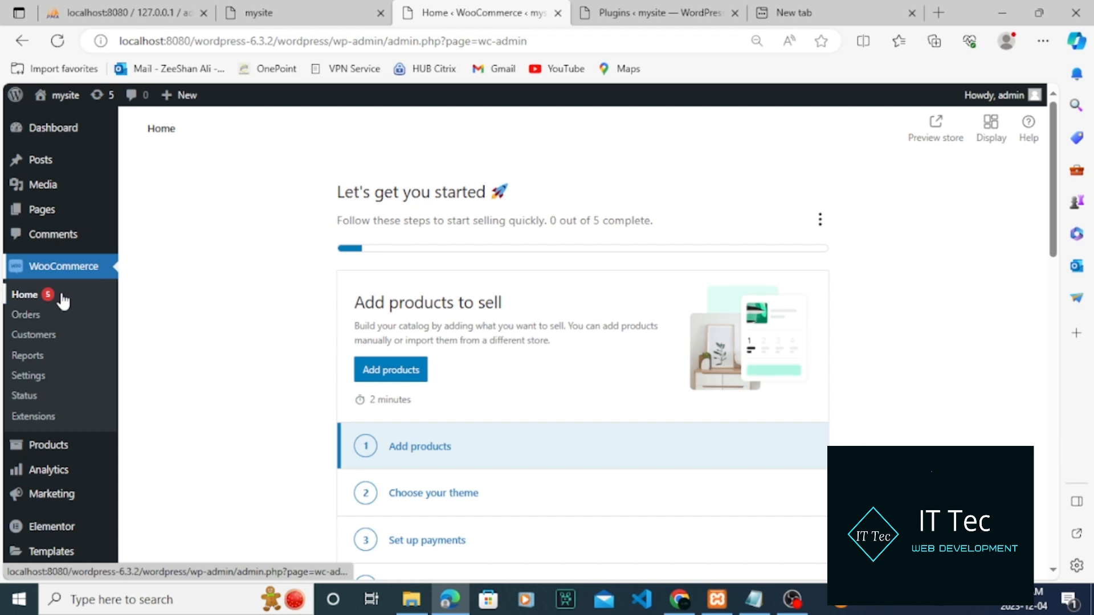
click(1056, 249)
scroll(1058, 233, up, 1)
drag(1057, 232, 1058, 185)
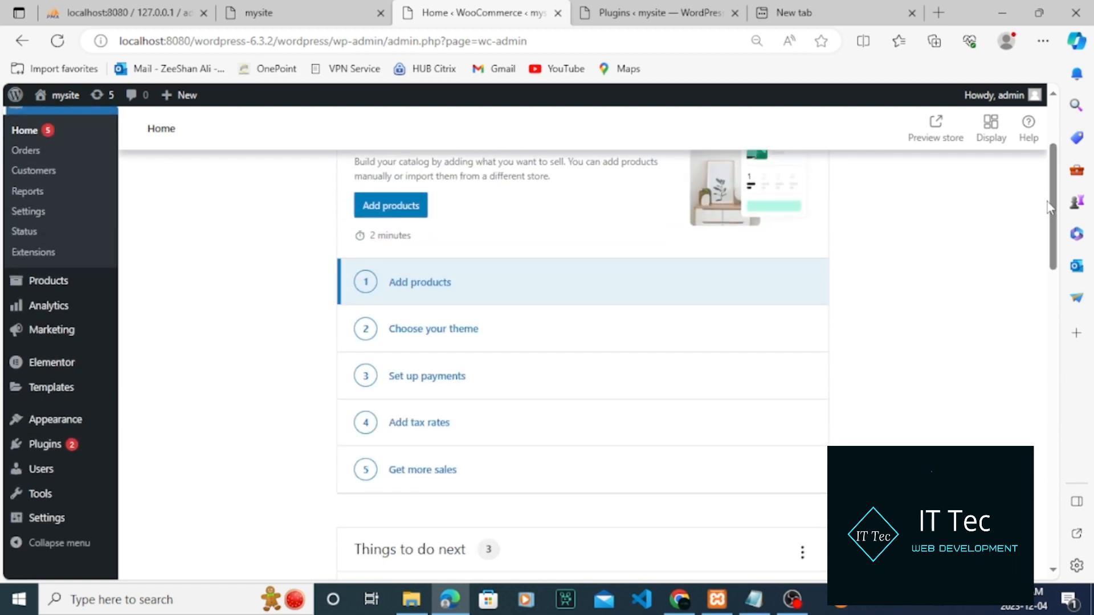
click(449, 344)
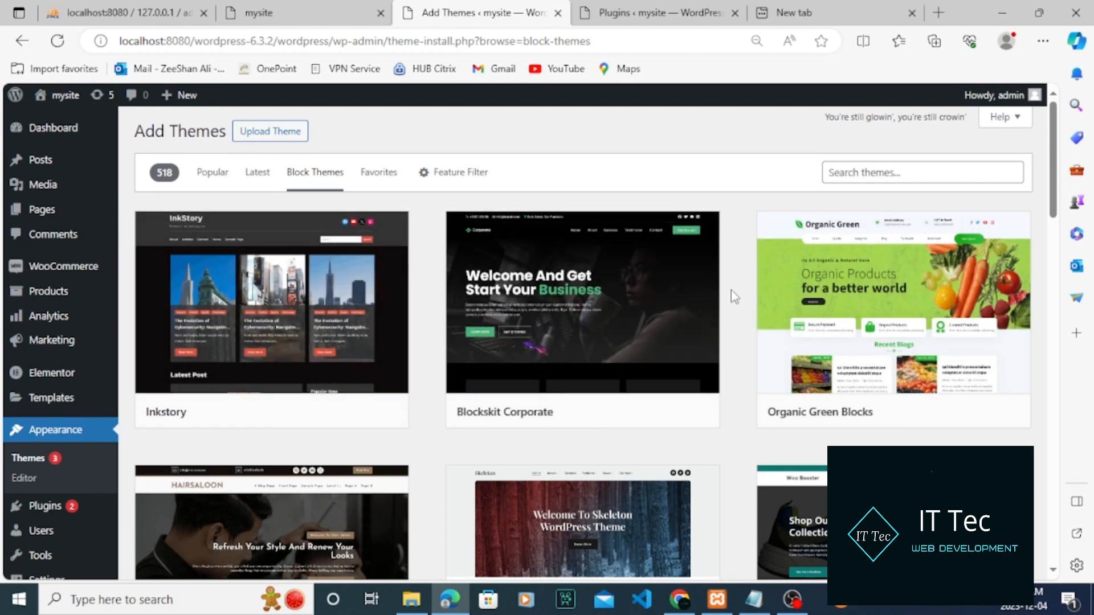
Preview the Organic Green Blocks theme down to its footer and go back to the block themes list
click(785, 306)
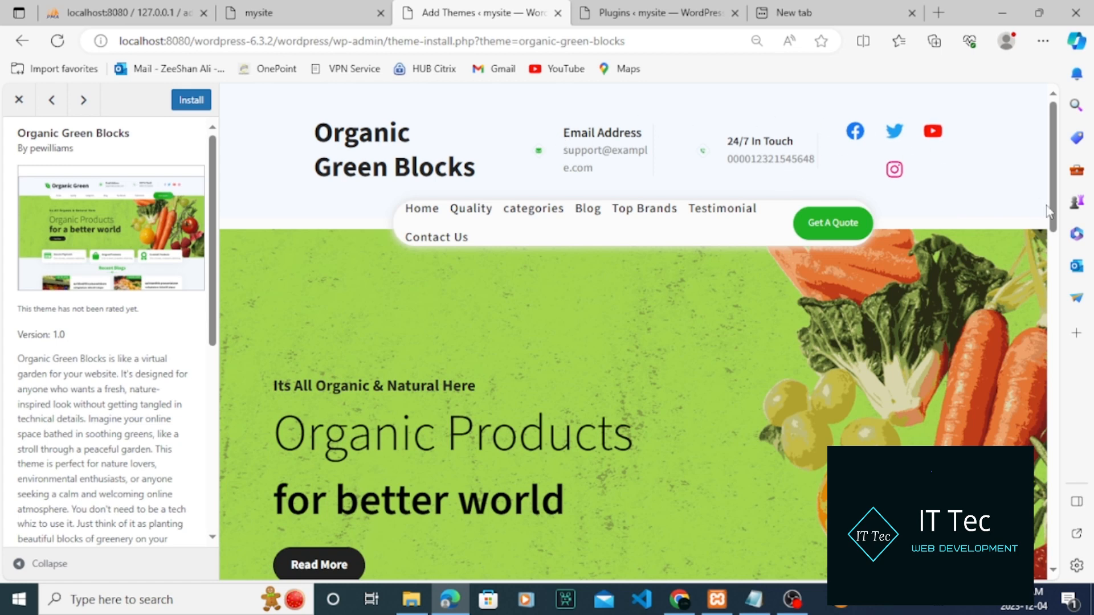
scroll(1057, 246, down, 8)
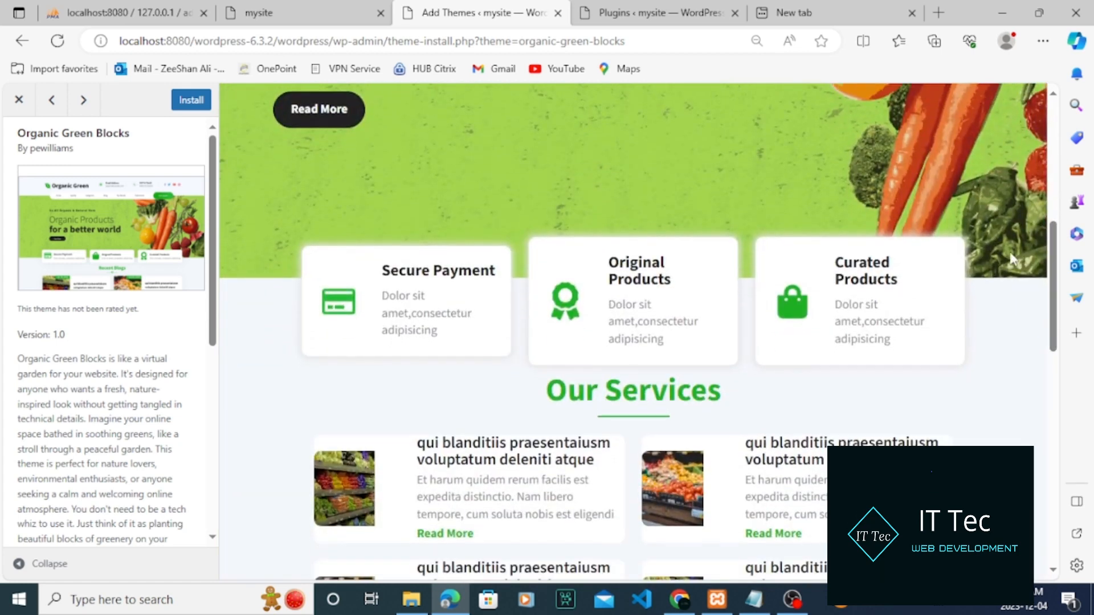
click(1054, 389)
drag(1053, 388, 1052, 483)
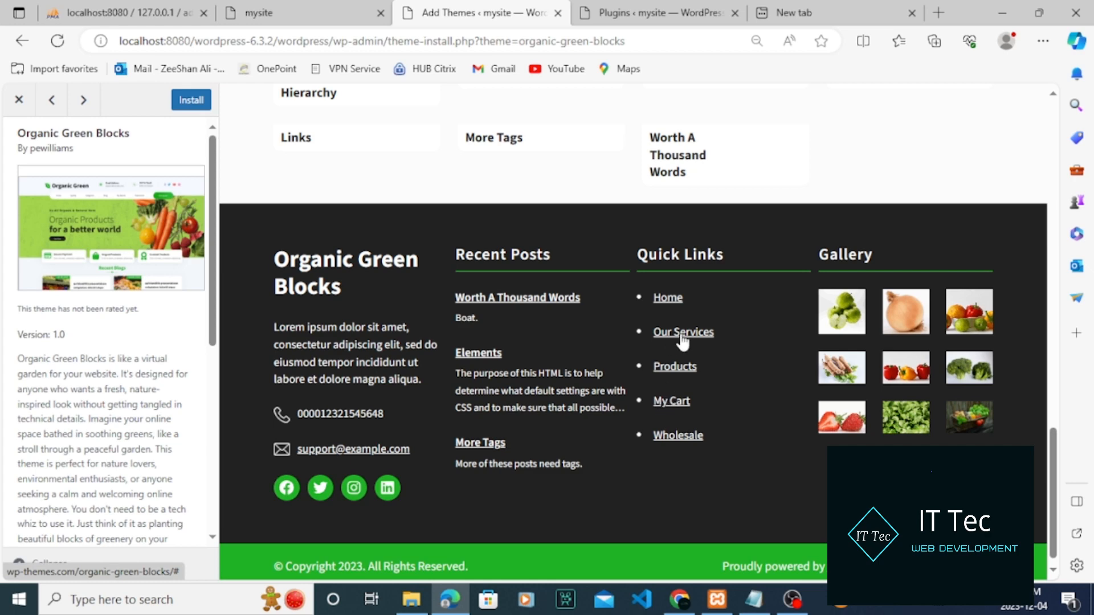
click(23, 42)
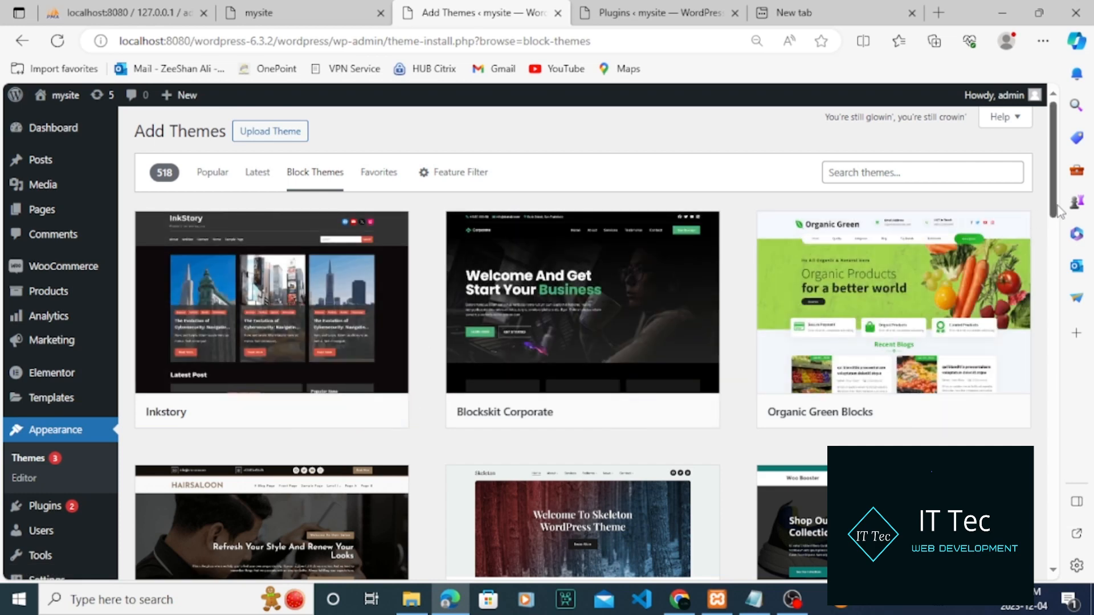
Install the Woo Booster block theme and activate it on the site
scroll(1058, 212, down, 3)
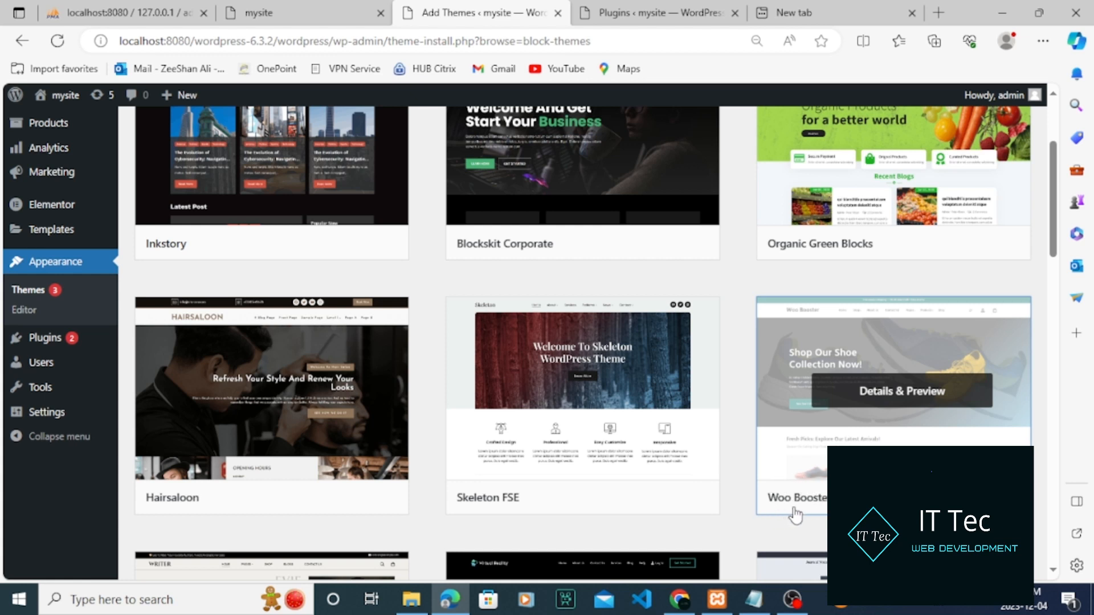
click(926, 497)
drag(1047, 258, 1053, 302)
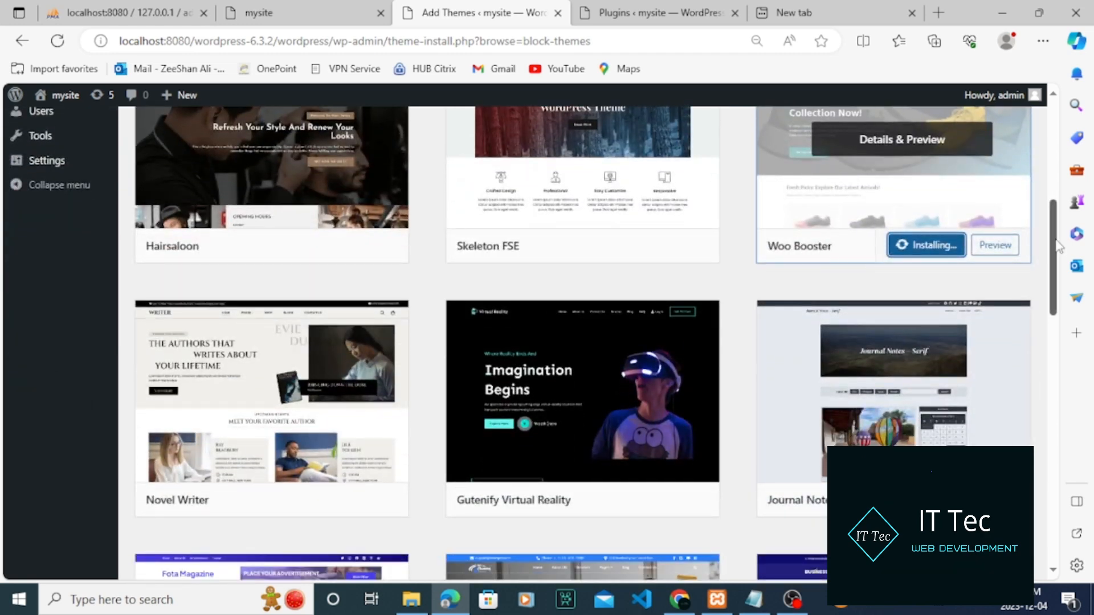
scroll(1052, 246, up, 1)
scroll(1052, 246, up, 3)
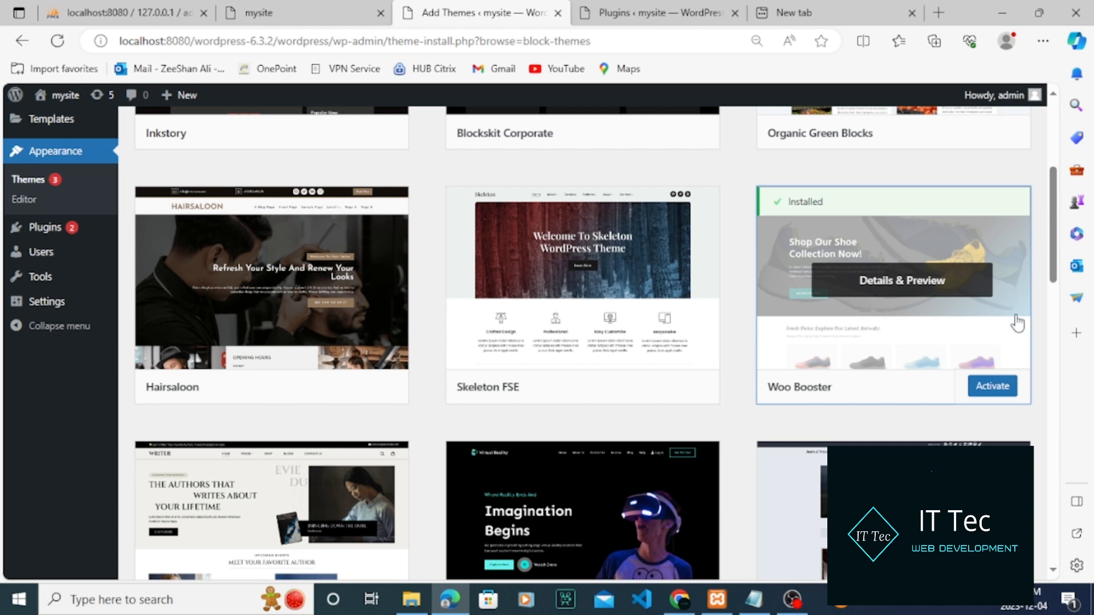
click(990, 390)
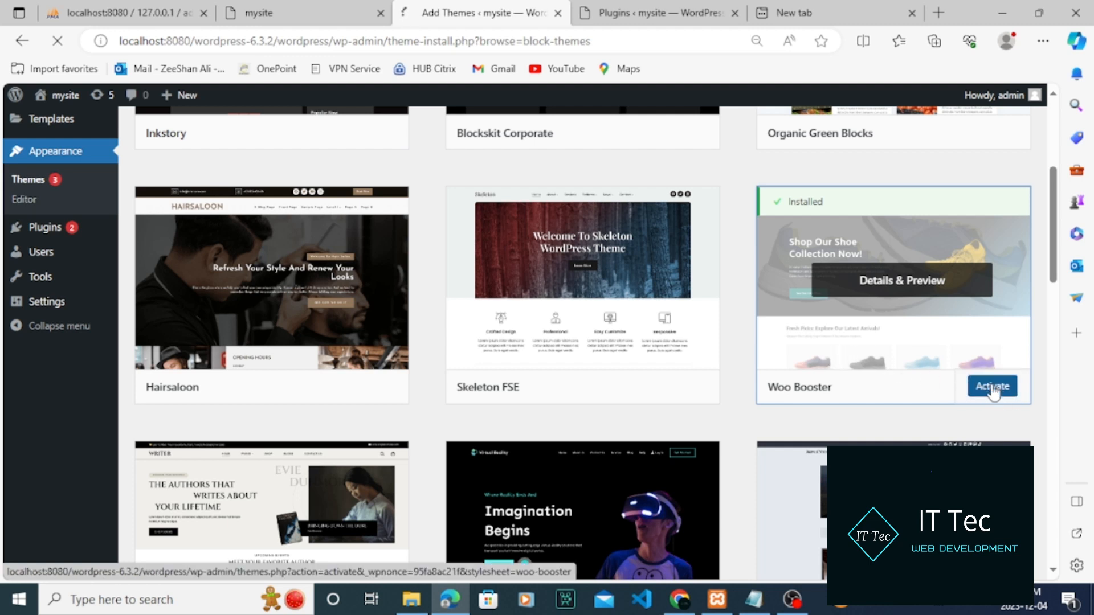
click(901, 353)
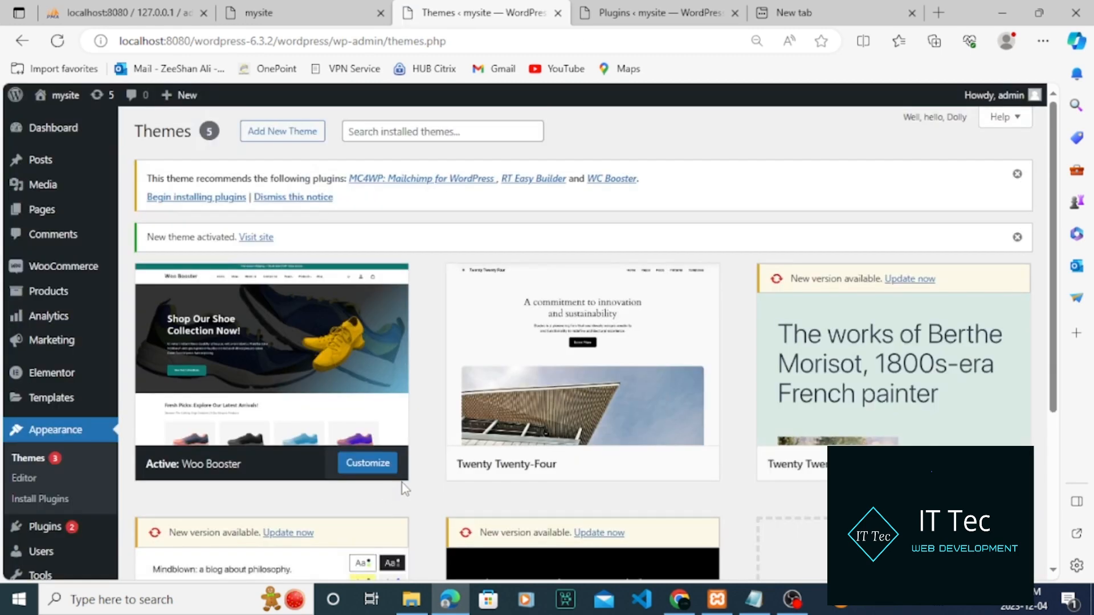
Open the Woo Booster theme for customization, look over the home page from header to footer and return to the dashboard
click(365, 468)
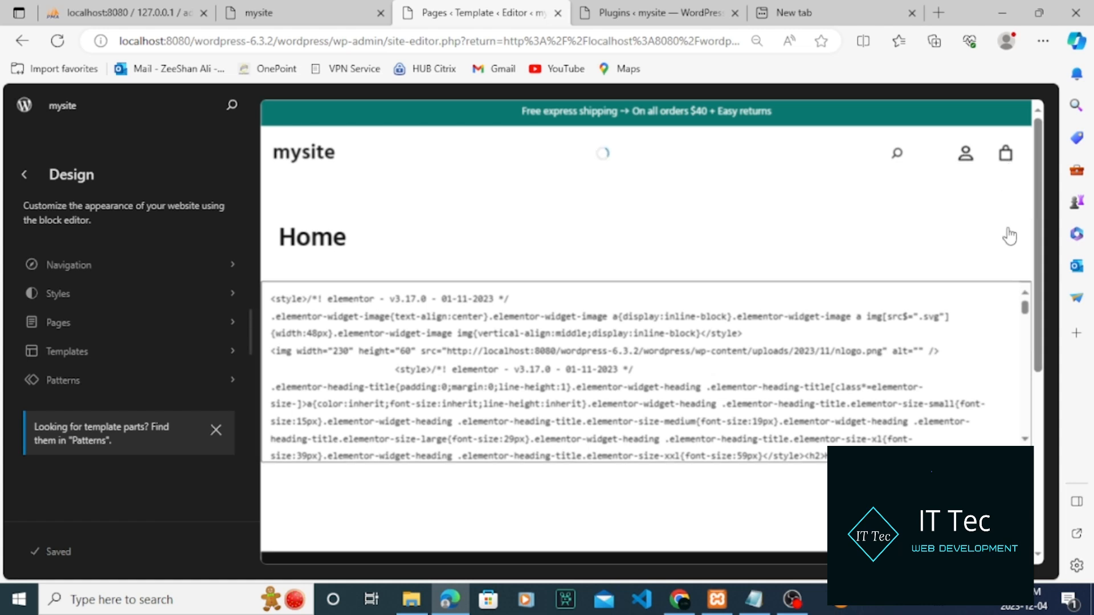
scroll(1037, 391, down, 5)
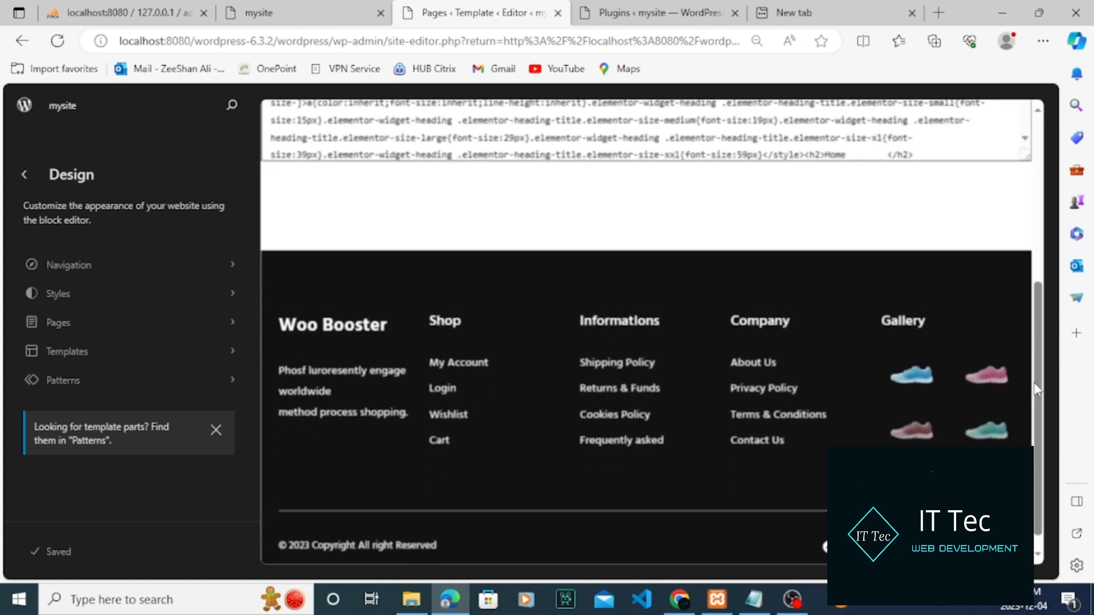
scroll(1029, 285, up, 5)
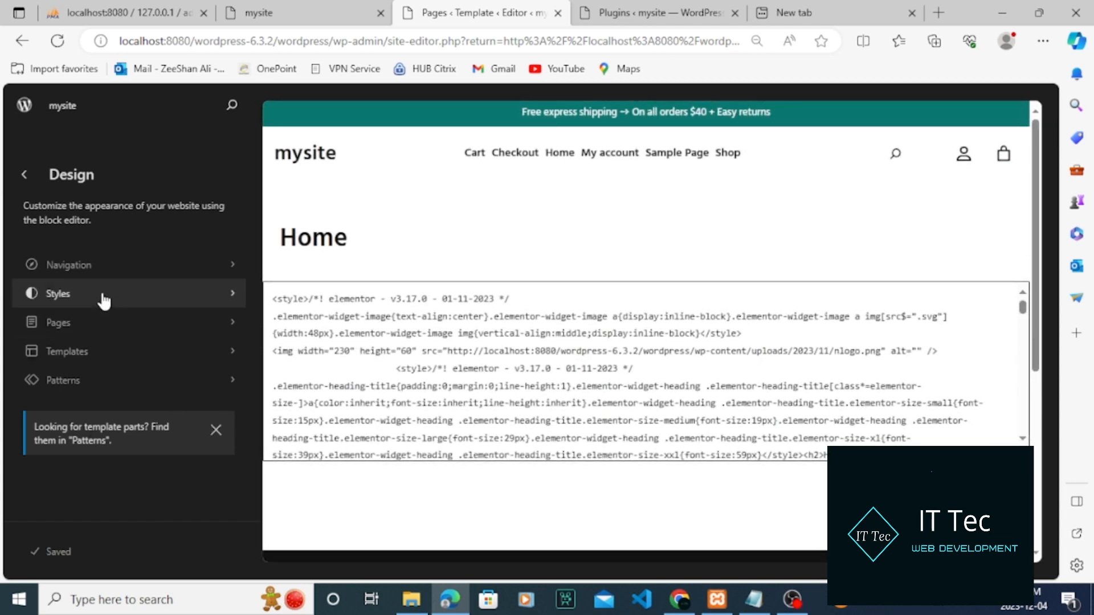
click(22, 178)
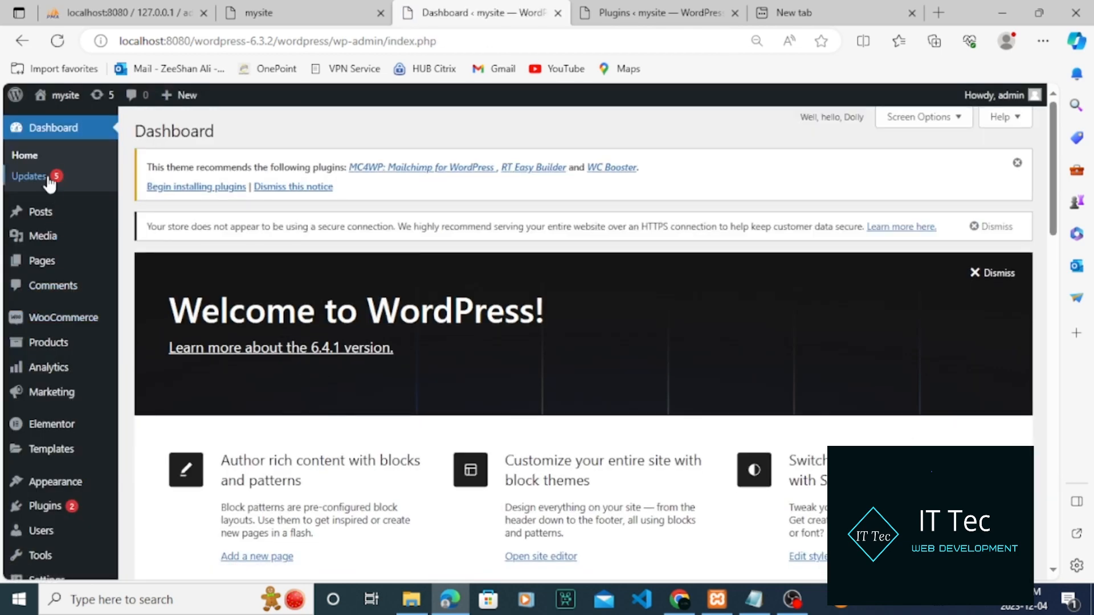
Look at the WordPress updates page and visit the store of mysite
click(49, 179)
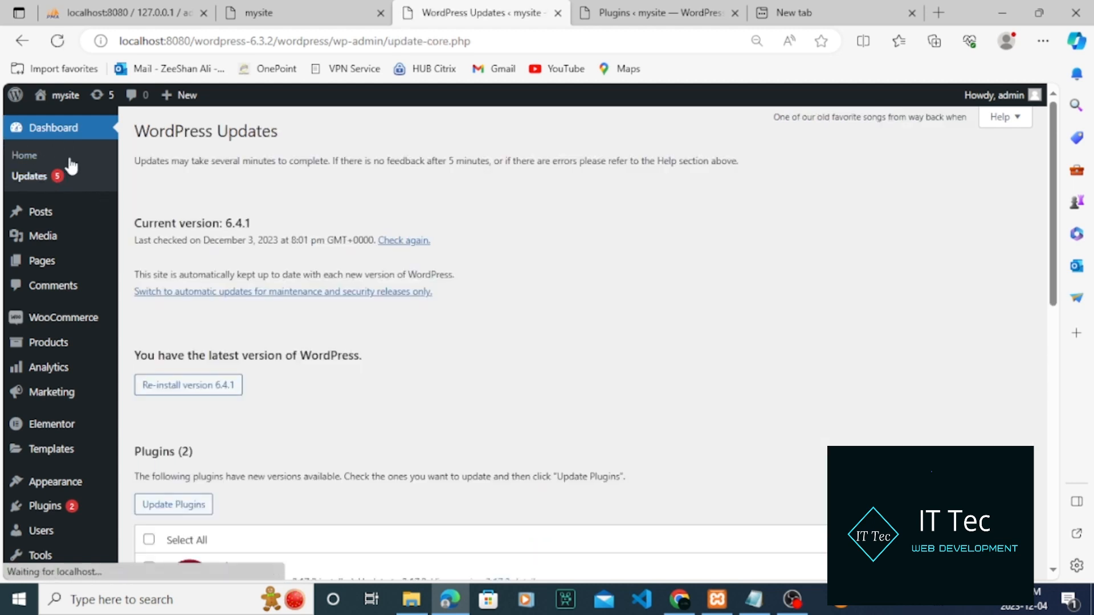
mouse_move(117, 211)
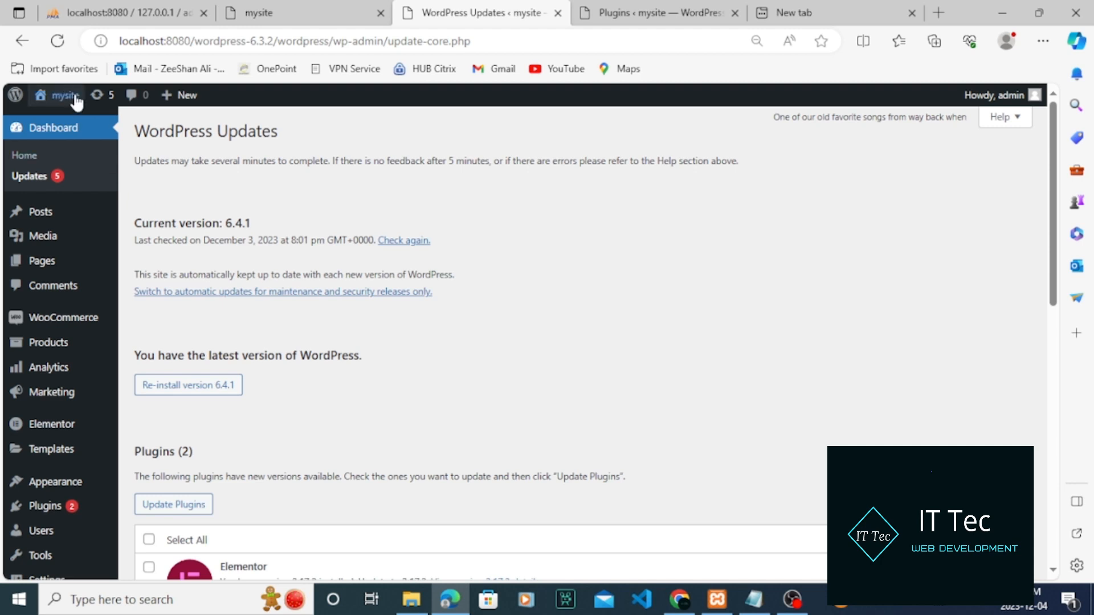
mouse_move(62, 96)
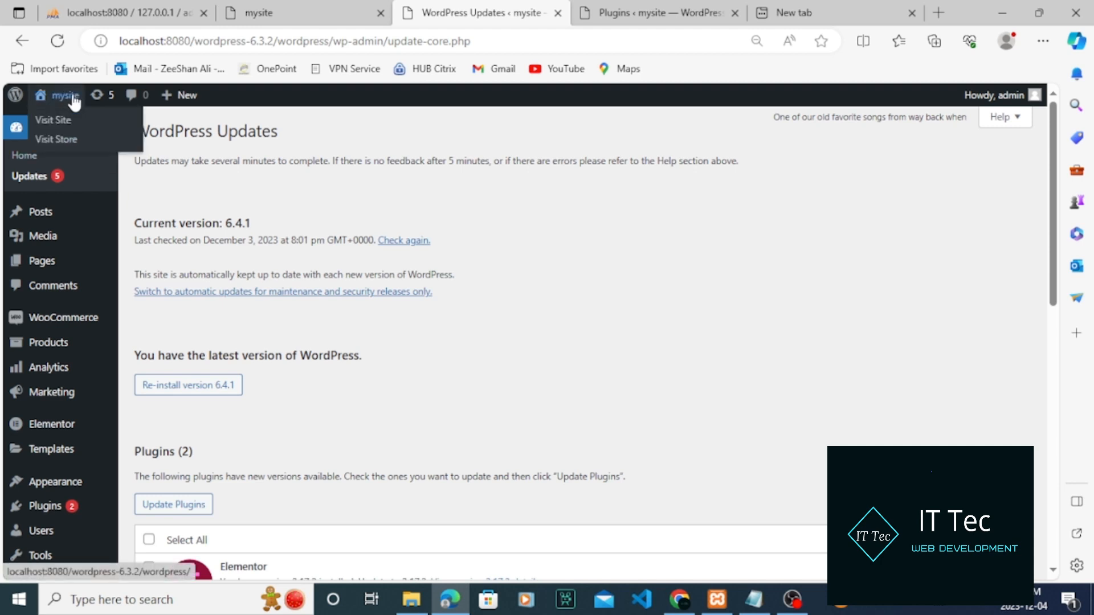
click(83, 139)
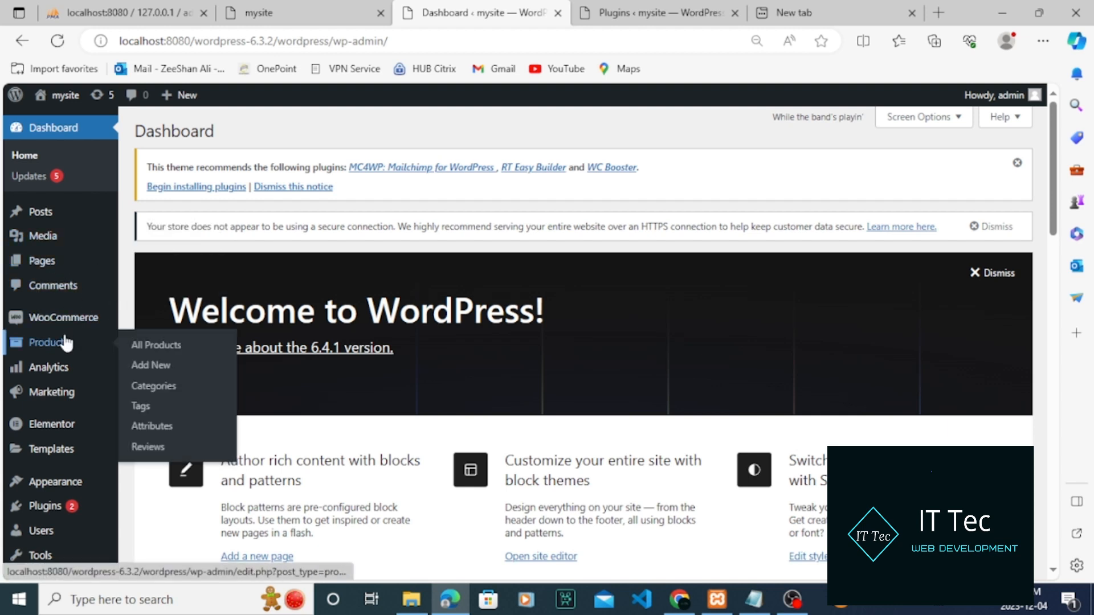
Open the WooCommerce Extensions page from the dashboard
mouse_move(67, 329)
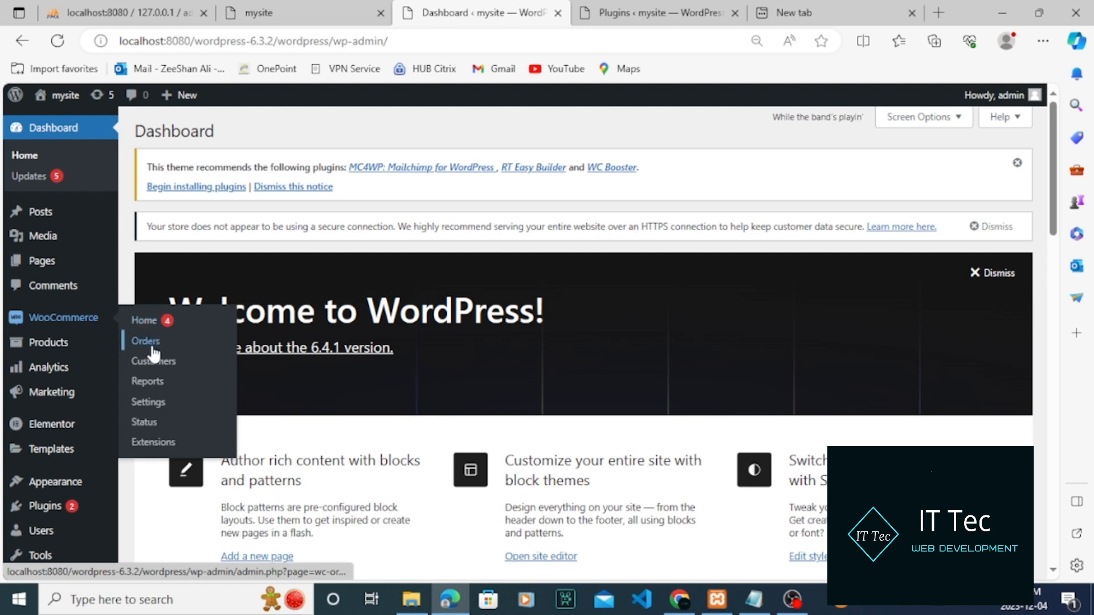
click(99, 330)
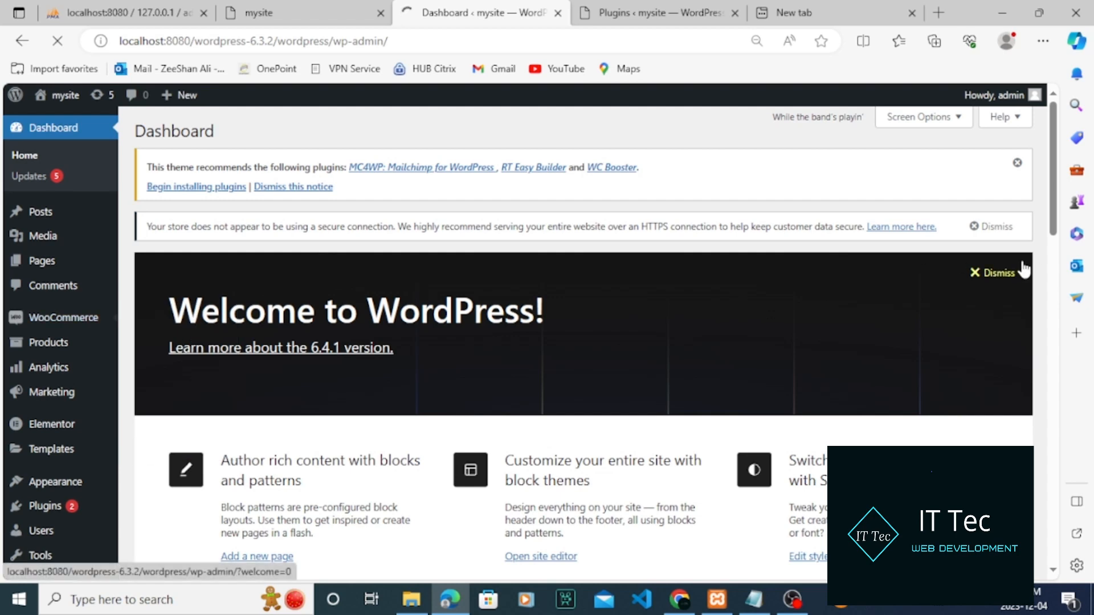
scroll(1055, 260, down, 5)
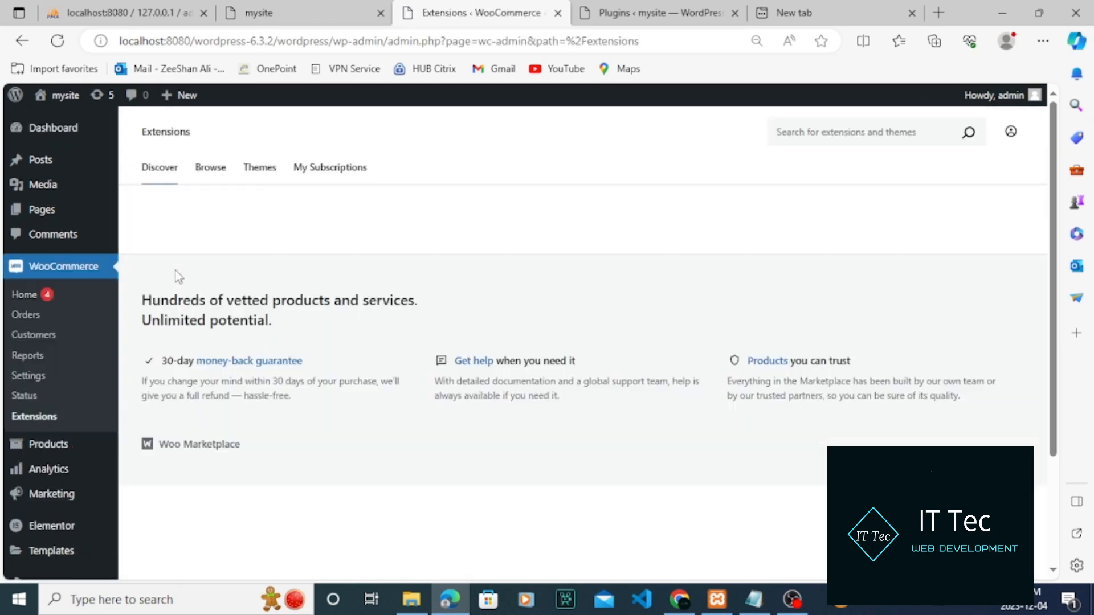
Open the "Add products" task from the WooCommerce home setup list and dismiss the help notice
click(86, 273)
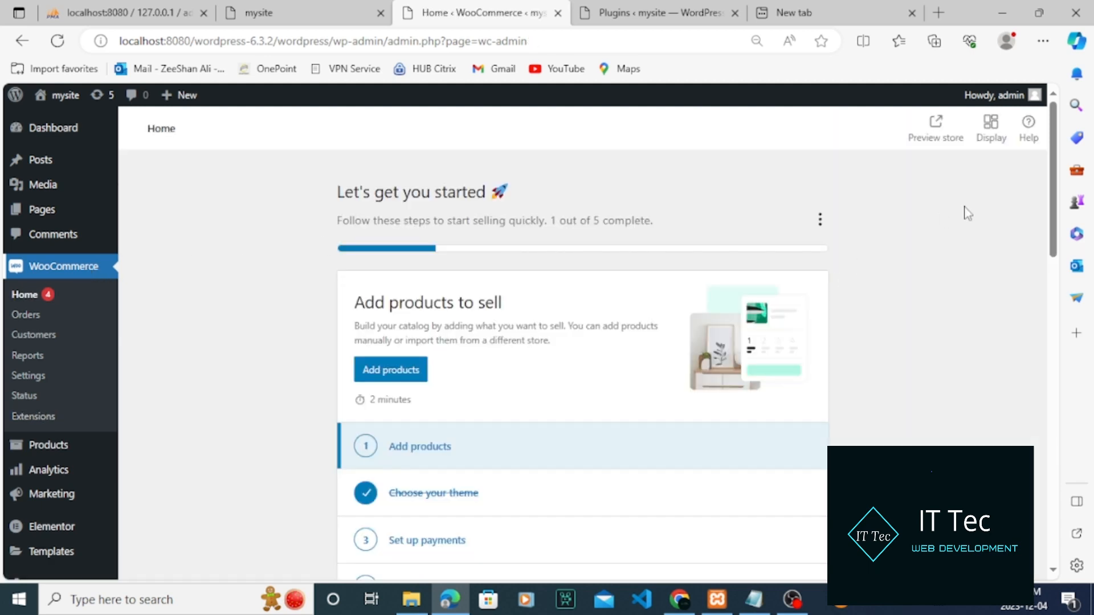
drag(1050, 209, 1053, 215)
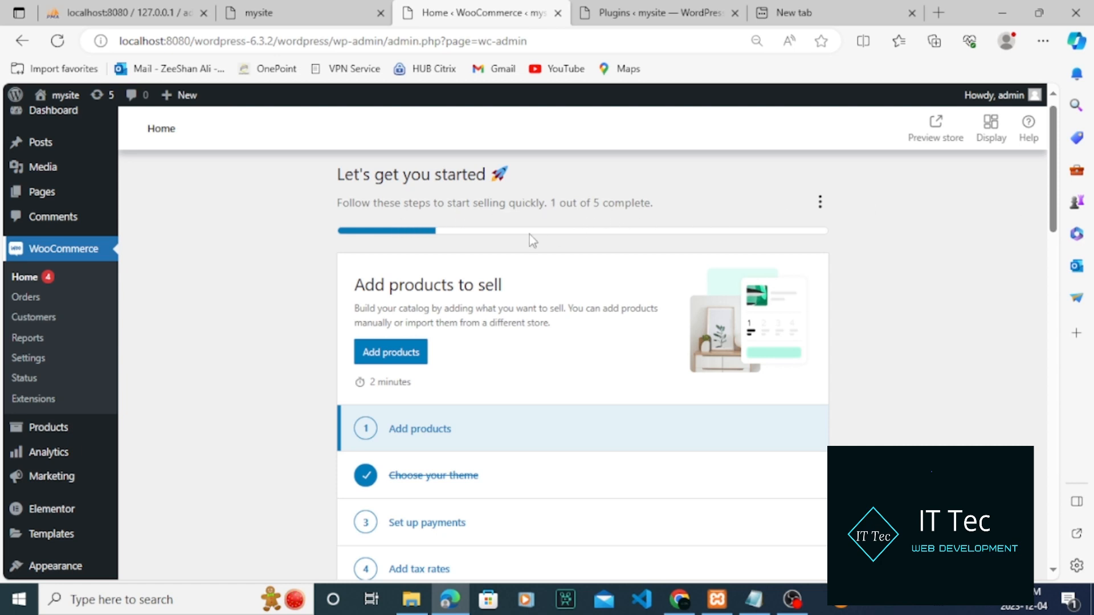
scroll(1056, 240, down, 1)
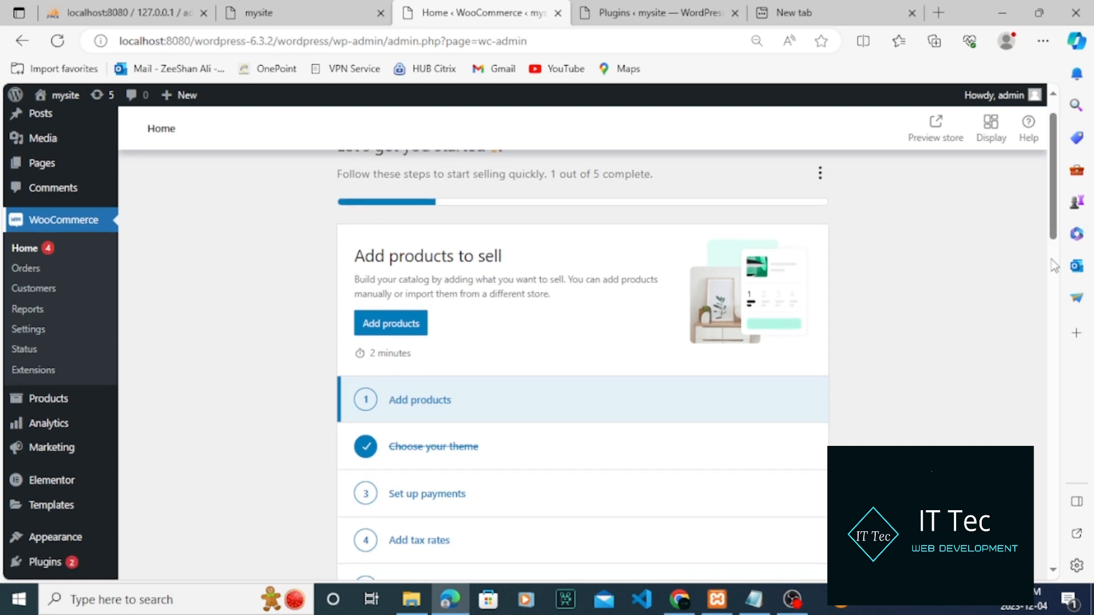
scroll(1051, 259, down, 10)
scroll(1053, 200, up, 7)
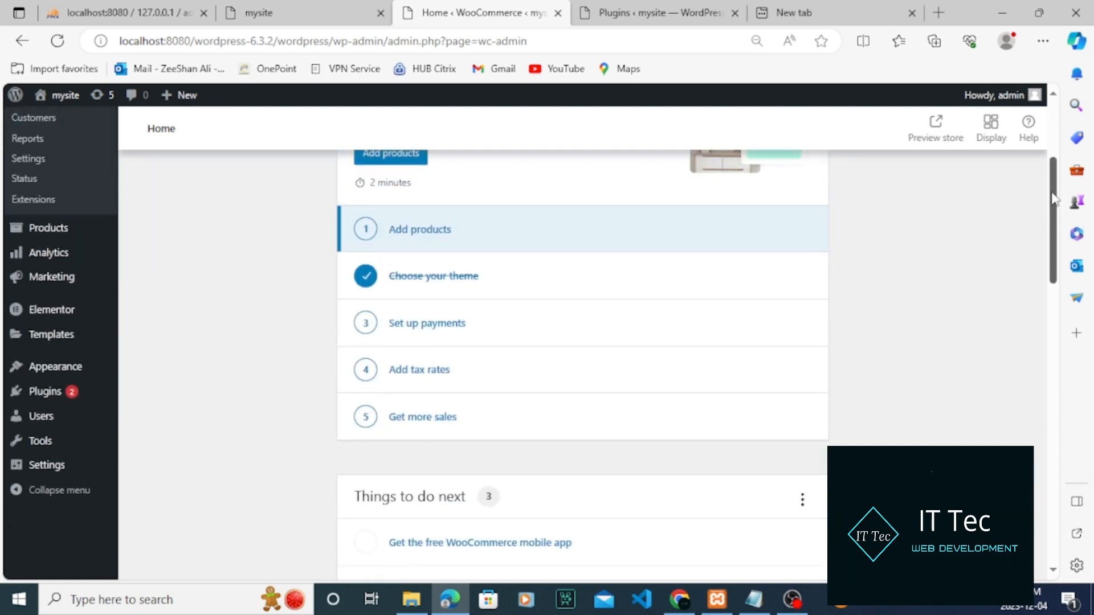
click(415, 245)
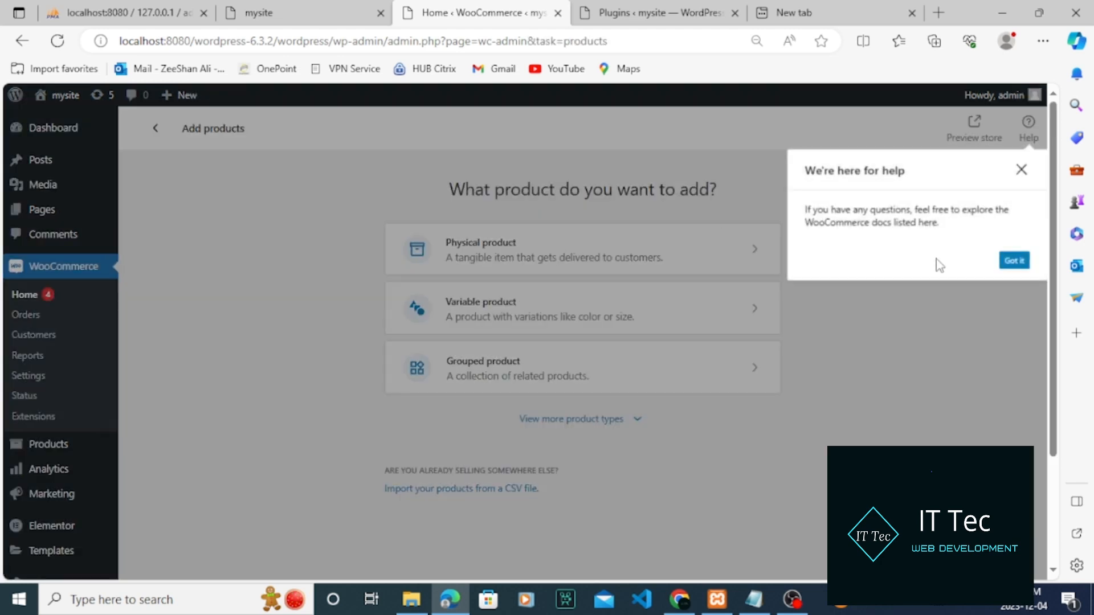
click(1014, 261)
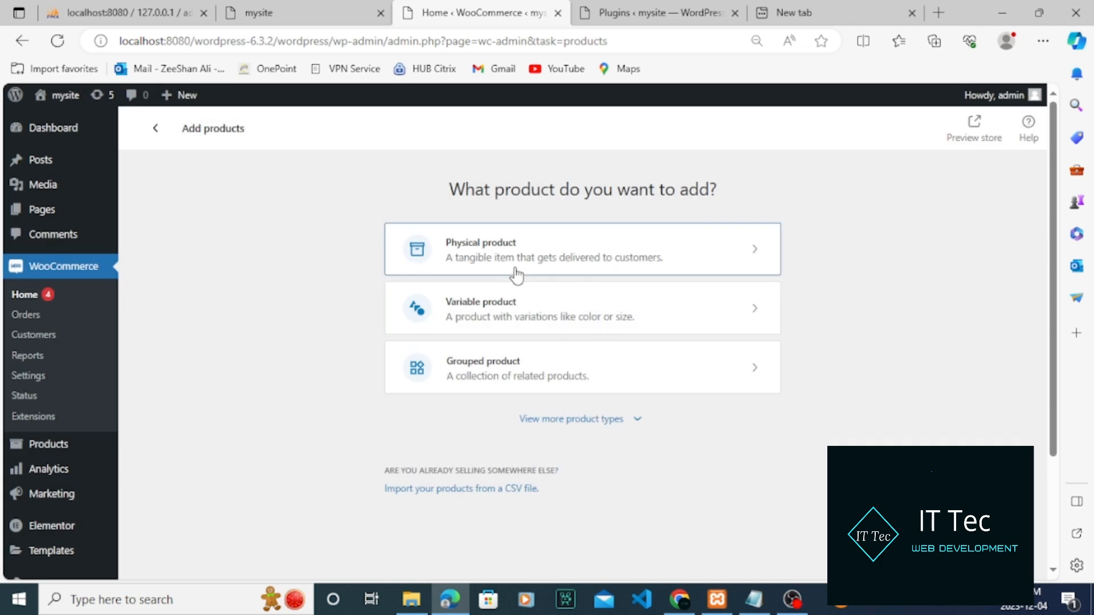
Start a new physical product and look over its name, summary and list price fields
click(516, 273)
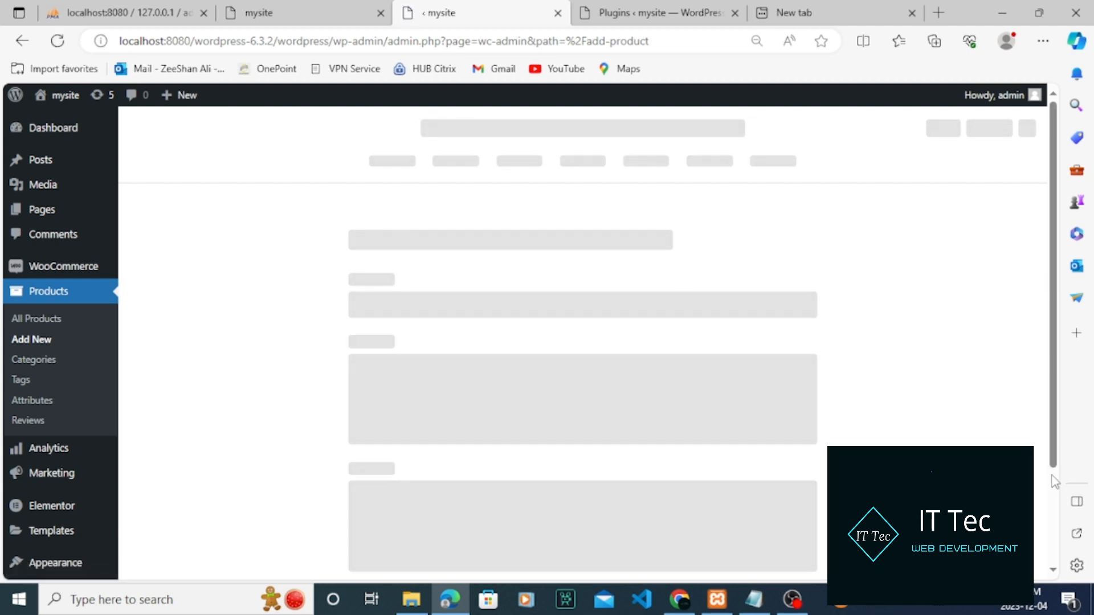
scroll(1054, 481, down, 3)
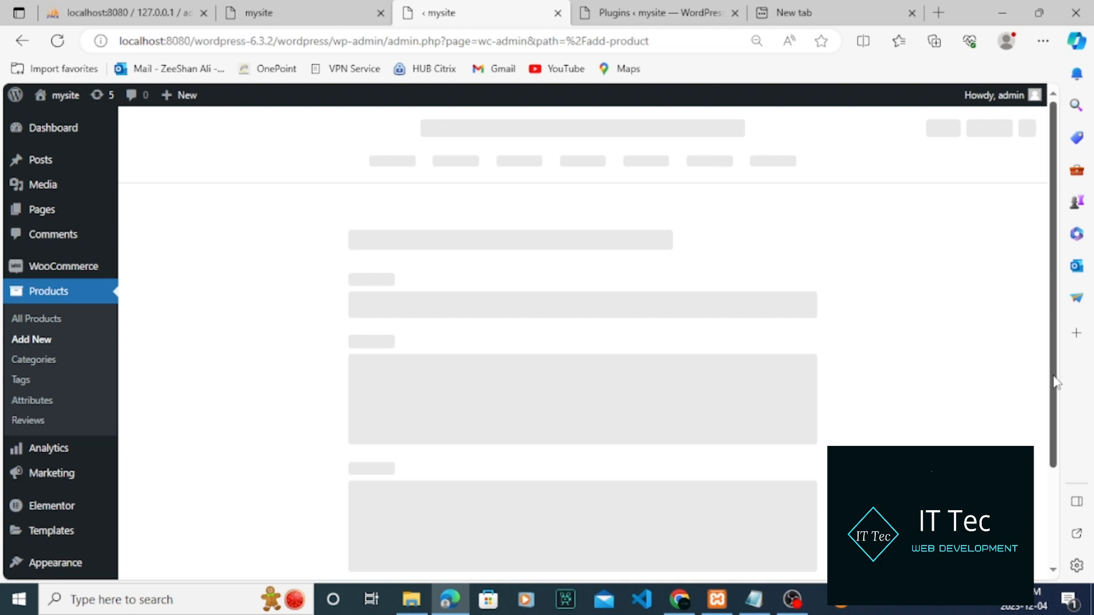
click(589, 312)
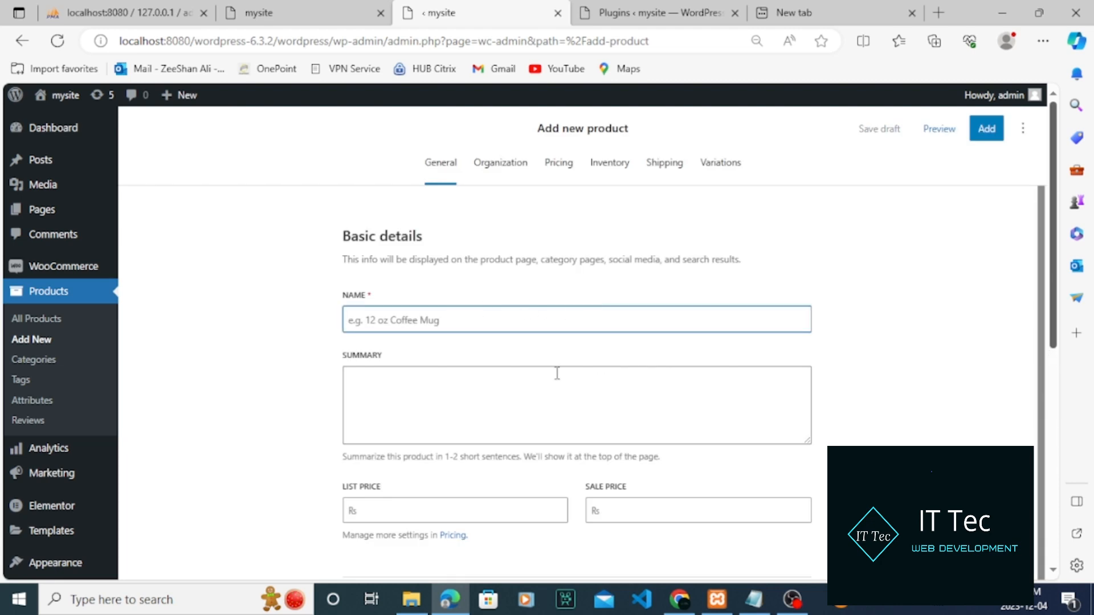
click(507, 396)
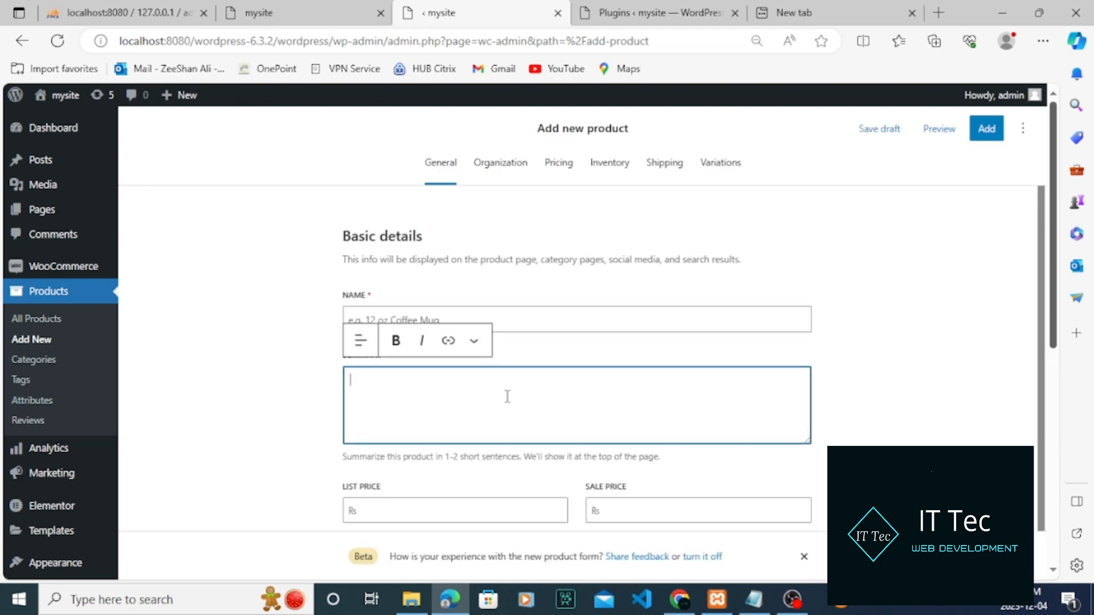
click(478, 507)
click(402, 326)
click(404, 384)
Look through the extra formatting and text alignment options of the product summary and turn on bold
click(473, 342)
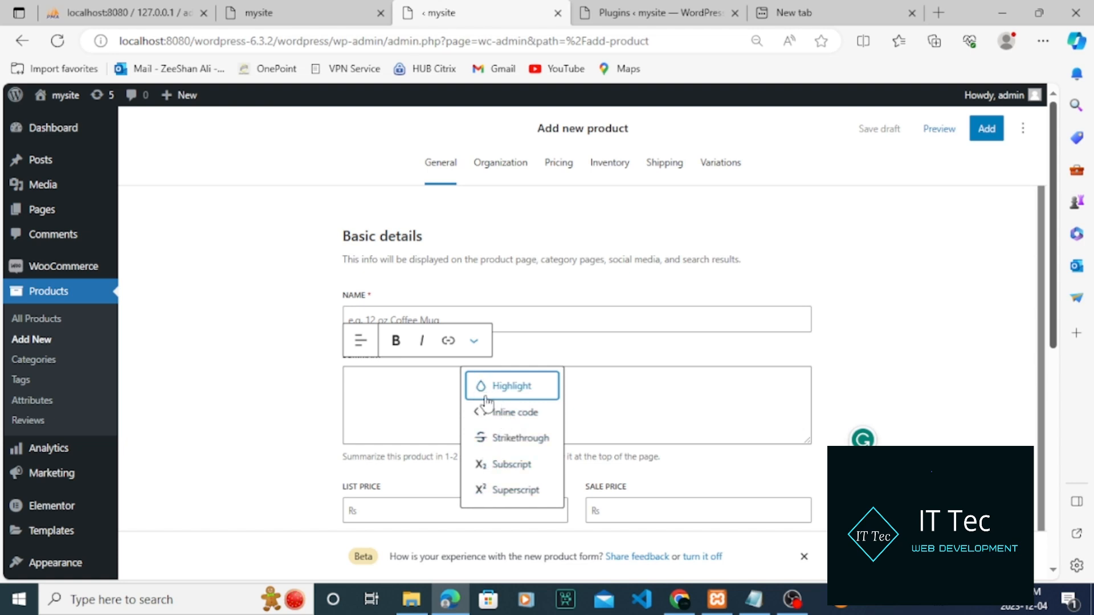
click(364, 345)
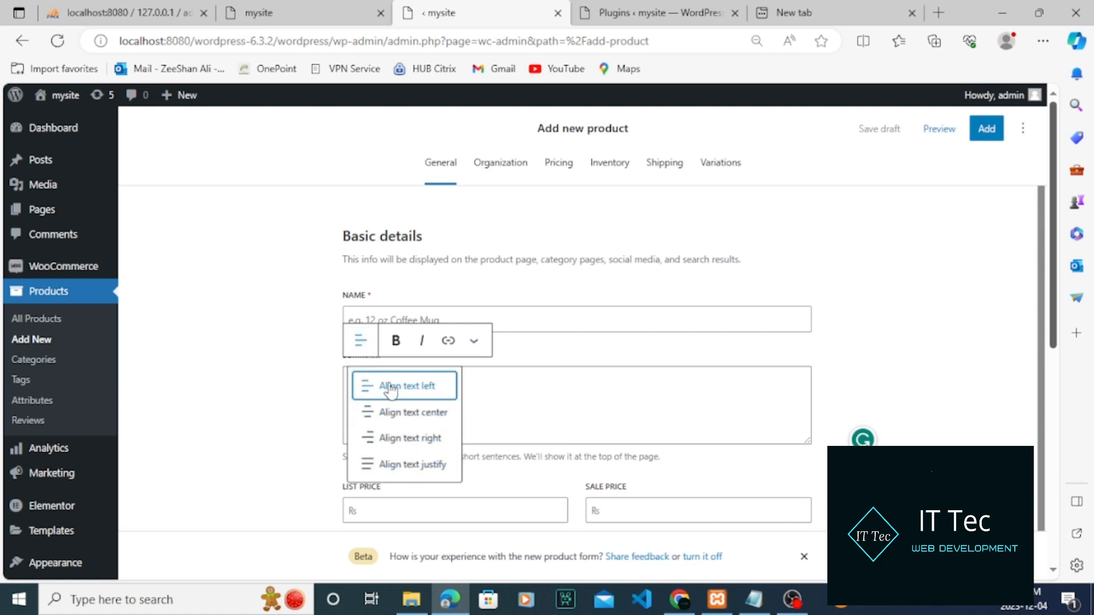
click(396, 341)
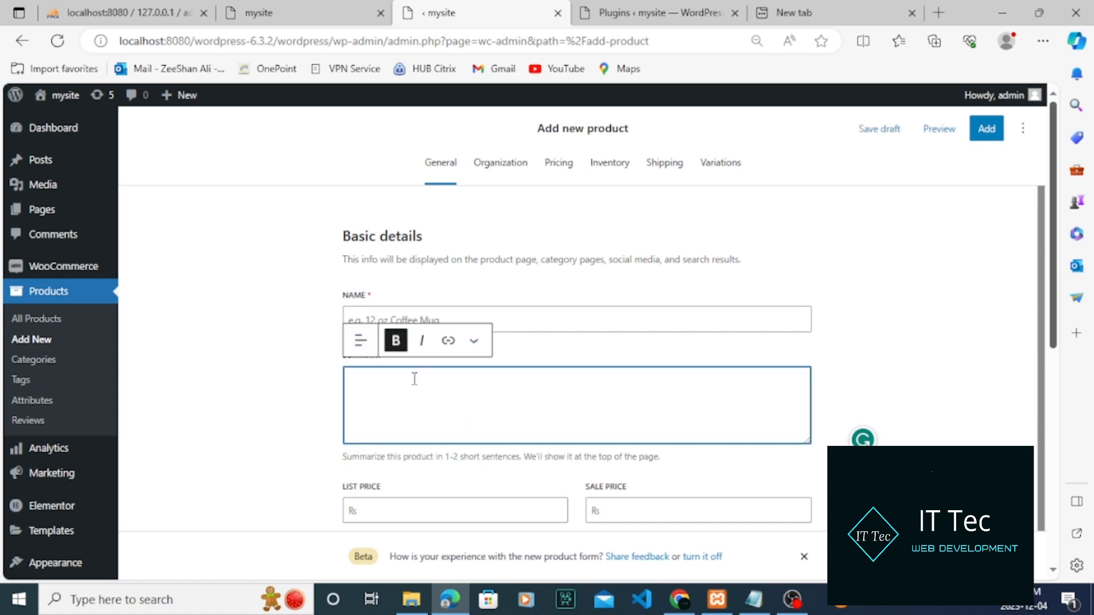
Set the product's list price to 80 and its sale price to 75
click(506, 317)
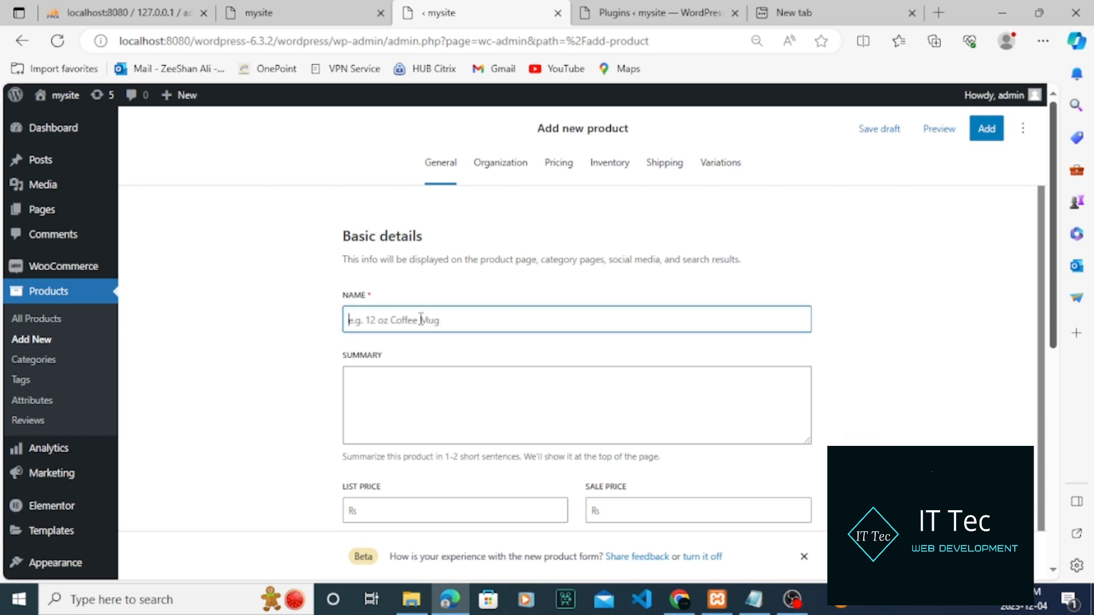
click(432, 516)
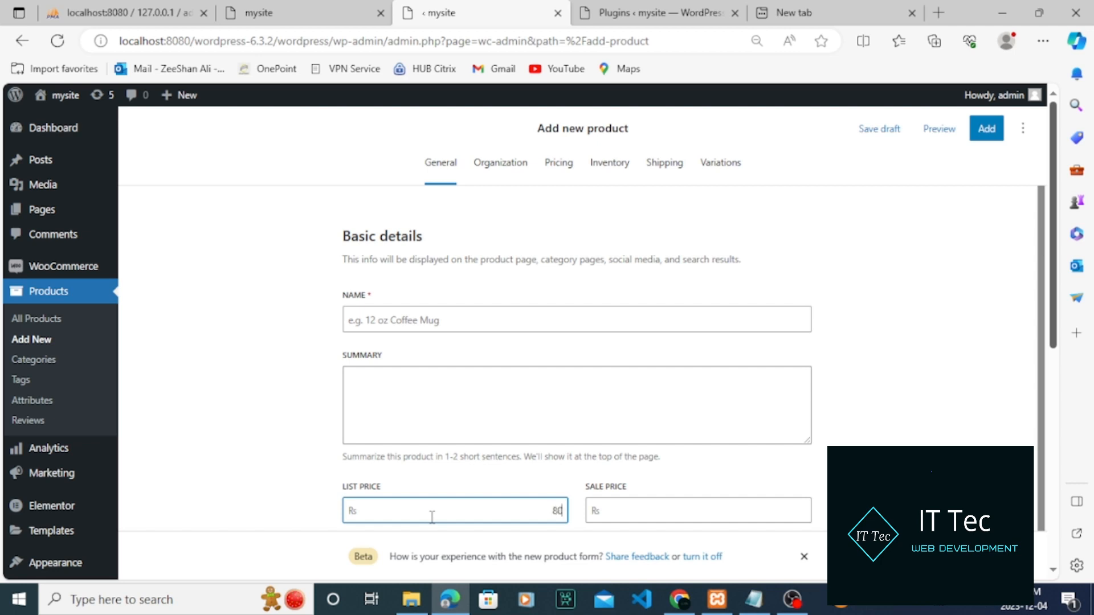
click(682, 509)
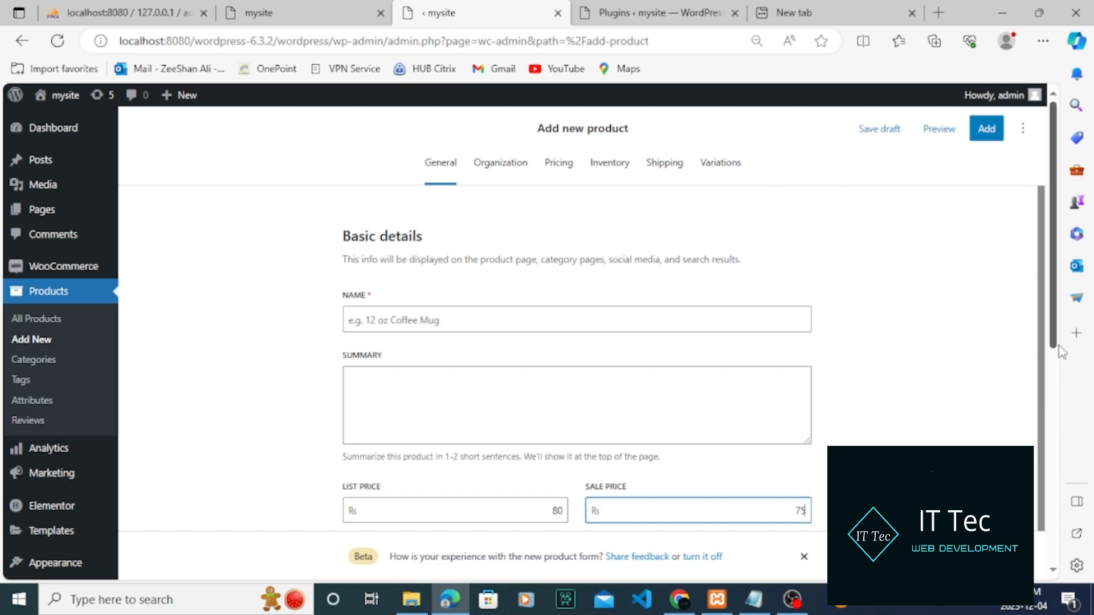
In the pricing settings, charge sales tax on only shipping and schedule the sale to end December 4, 2023 at 1:07 pm
drag(1054, 335, 1059, 423)
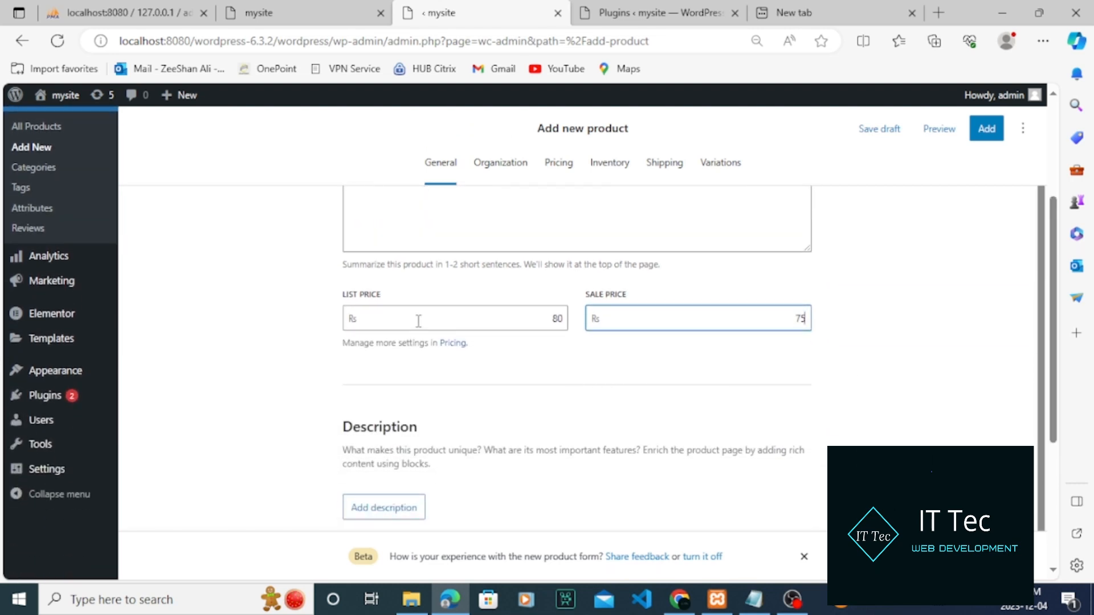
click(449, 347)
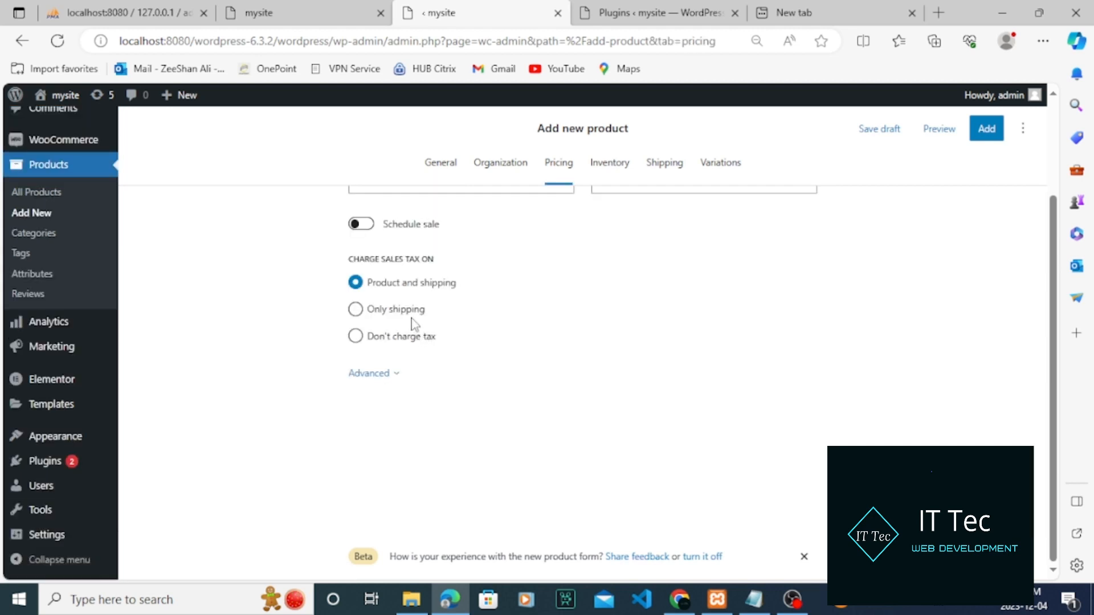
click(374, 312)
click(364, 225)
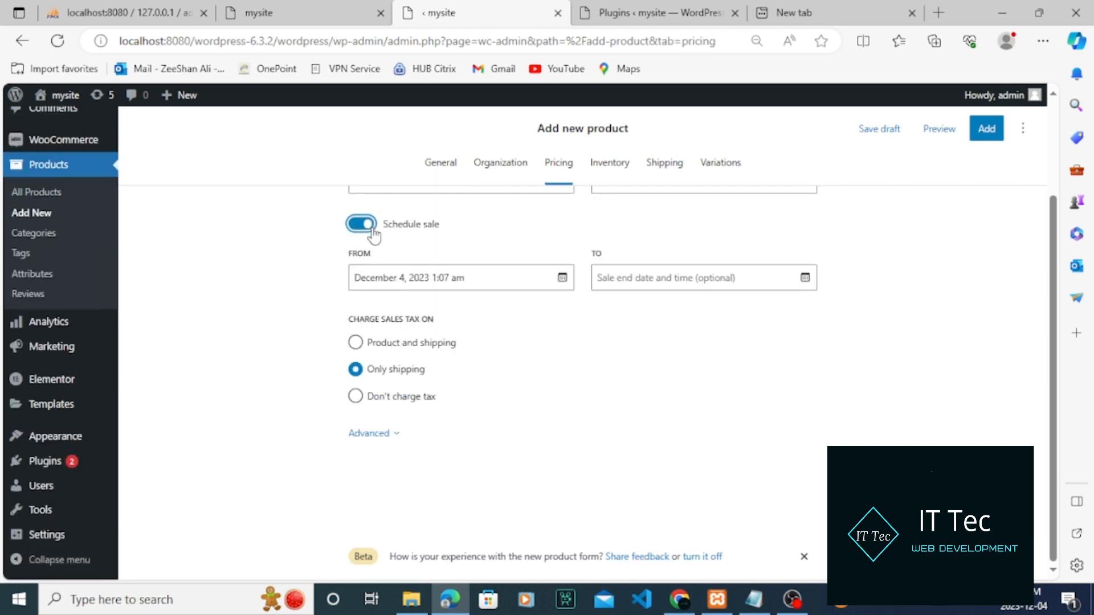
click(611, 280)
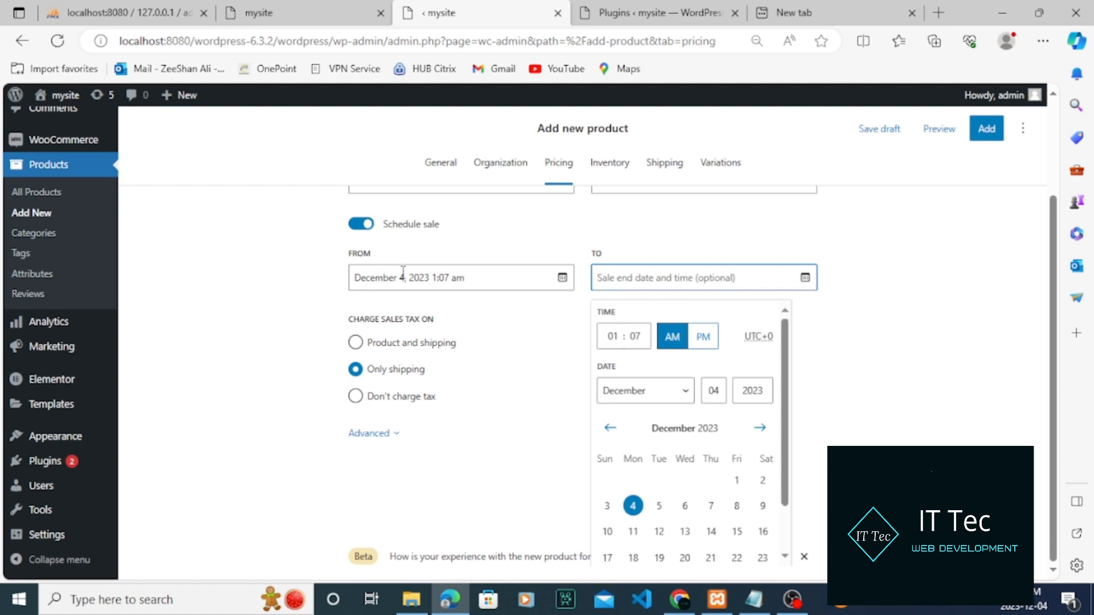
scroll(1052, 226, up, 1)
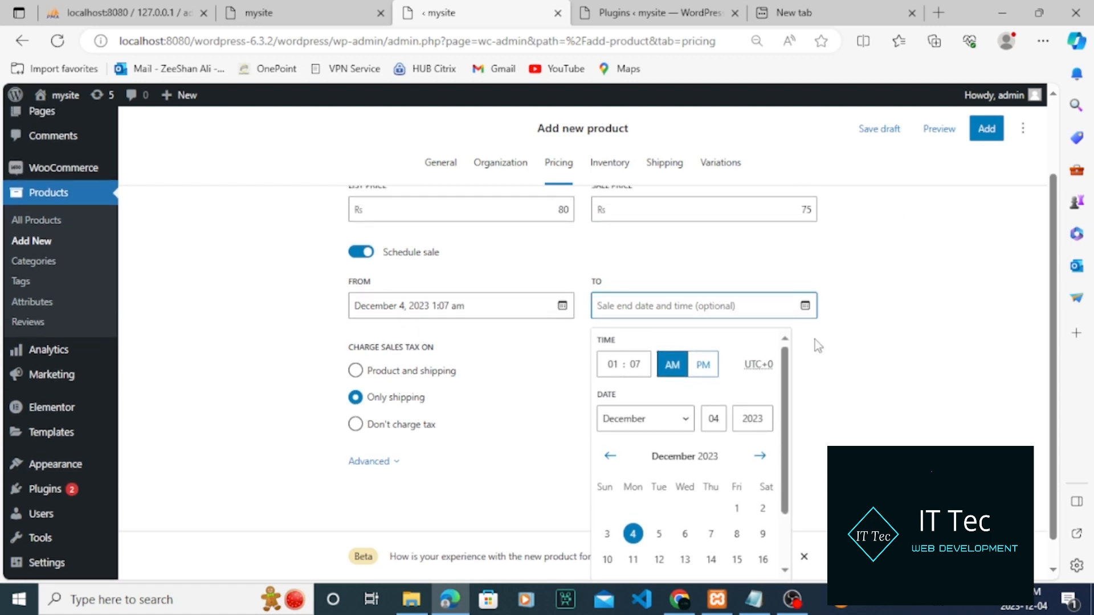
click(703, 368)
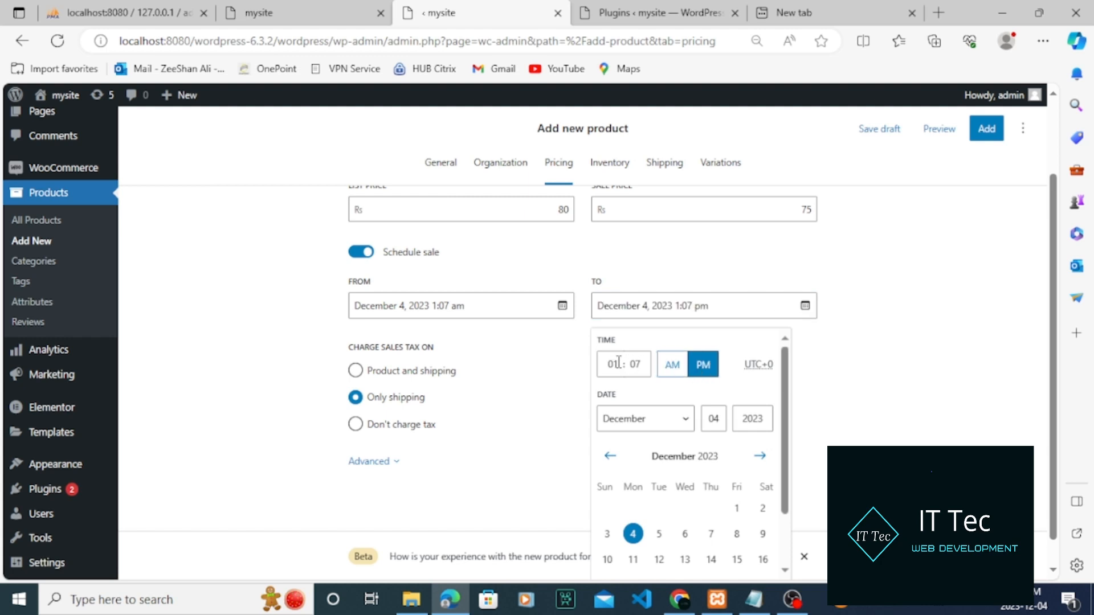
Try to add the product and preview it
click(989, 134)
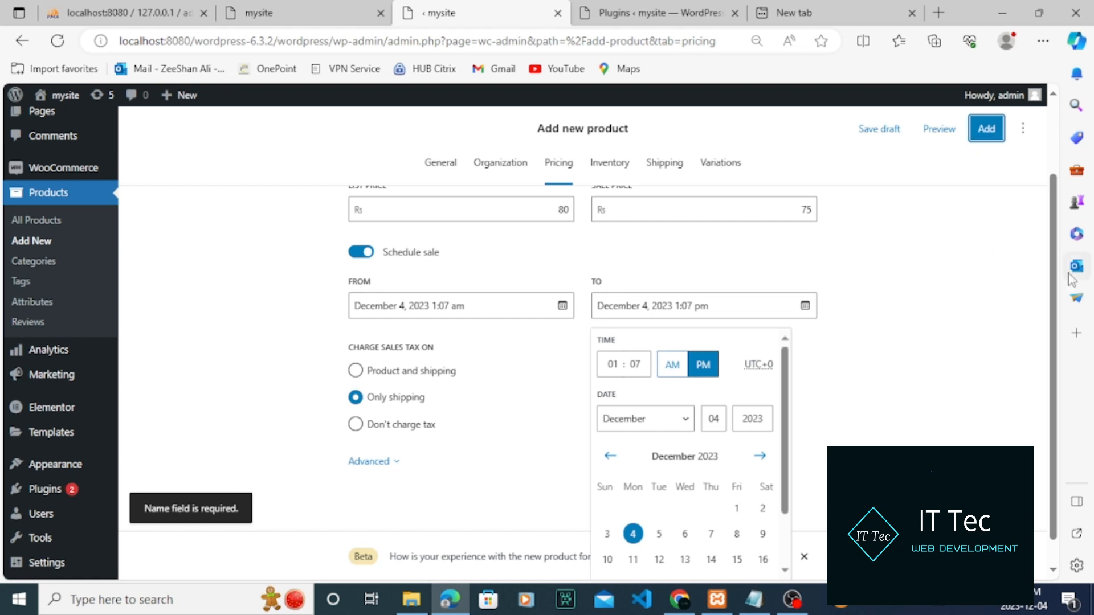
scroll(1059, 287, up, 2)
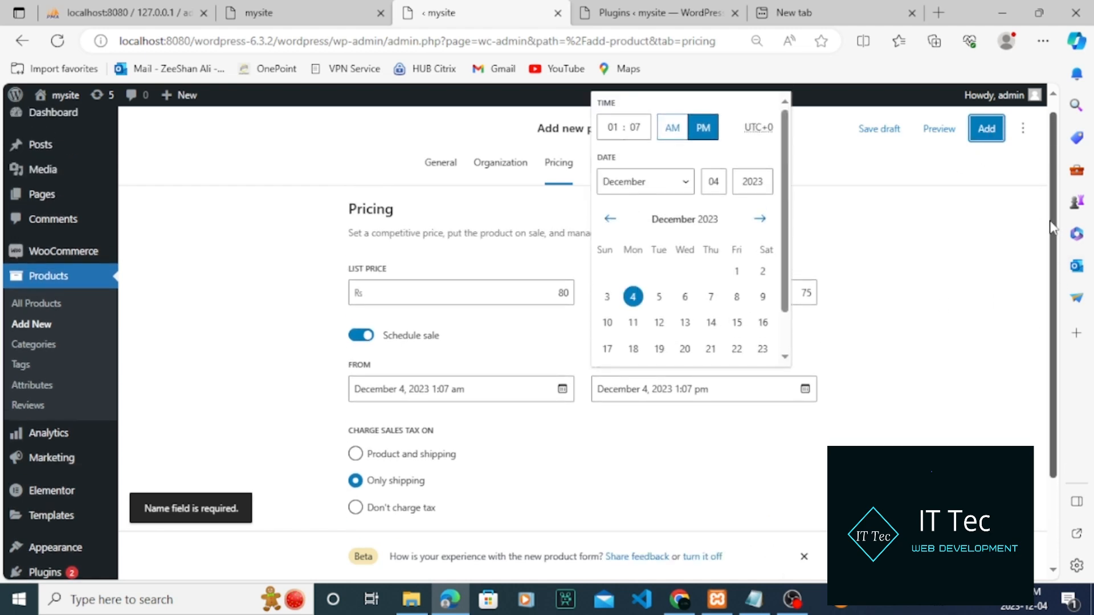
click(932, 133)
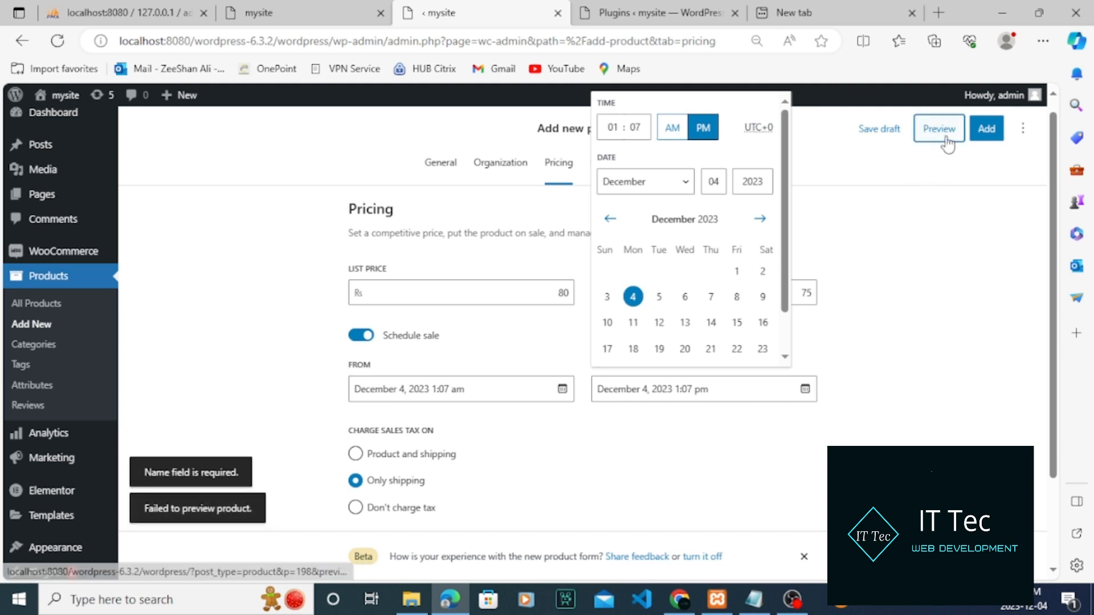
click(946, 140)
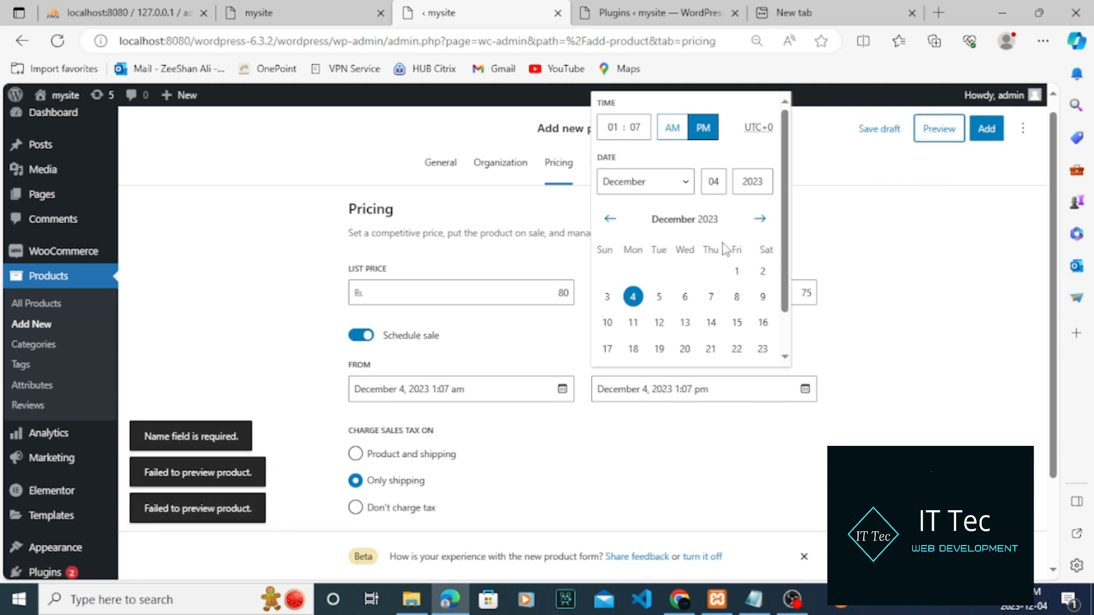
Leave the unsaved product for the product list and start creating a new product
click(94, 277)
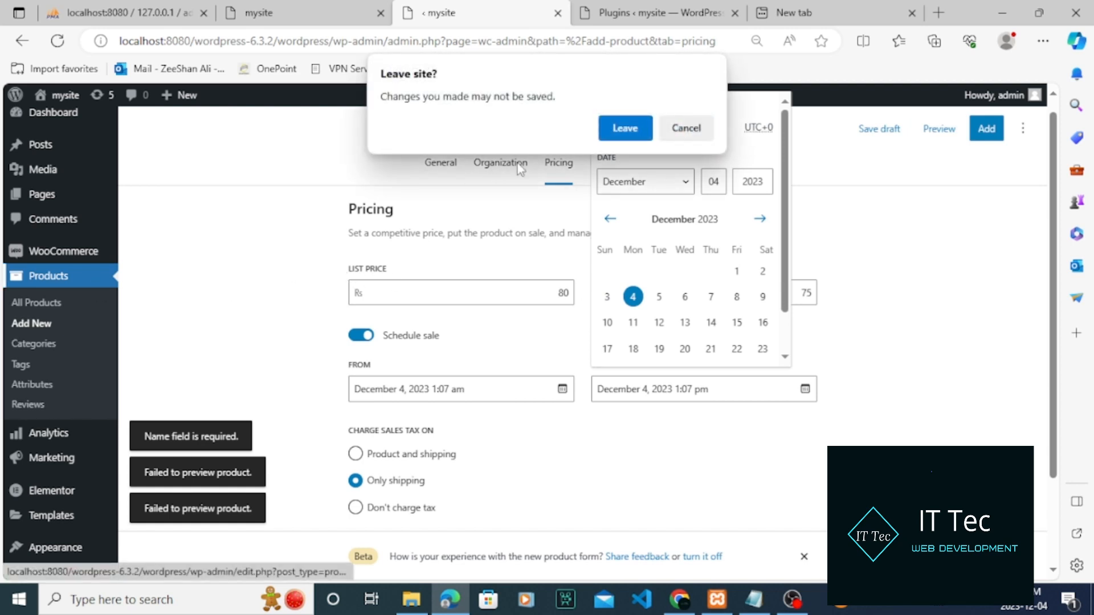
click(638, 128)
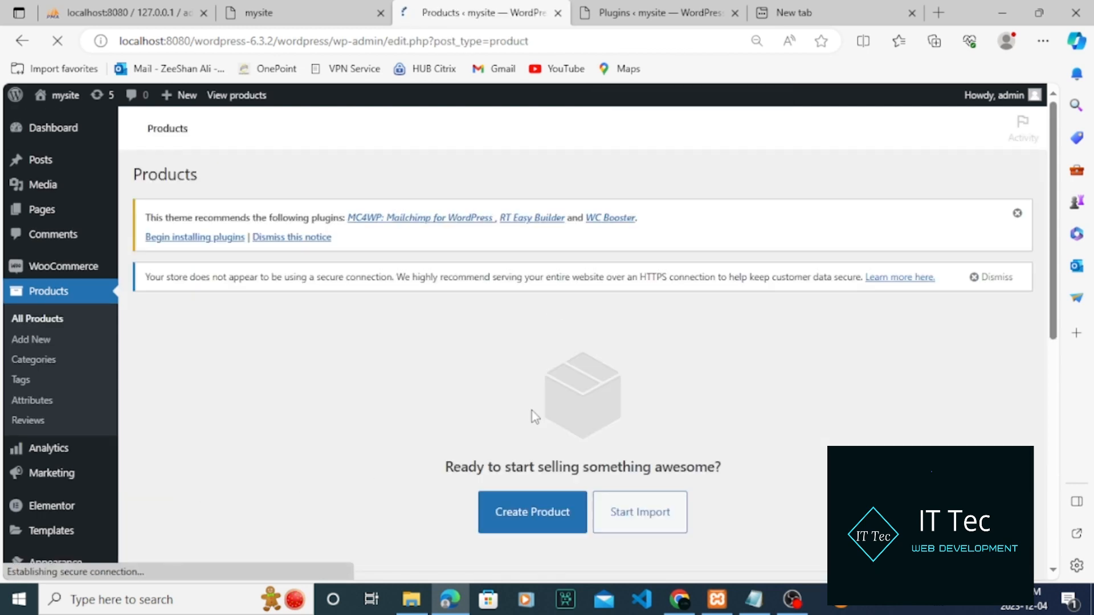
click(530, 529)
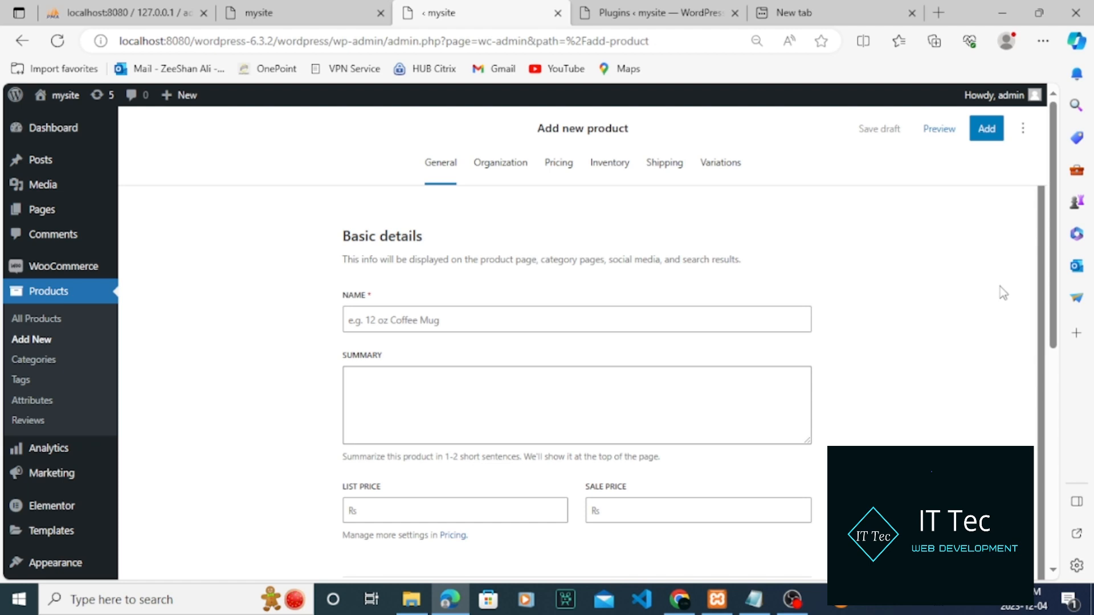
Choose the photo of the "DO MORE" monitor from the media library as the product image
drag(1057, 277, 1054, 488)
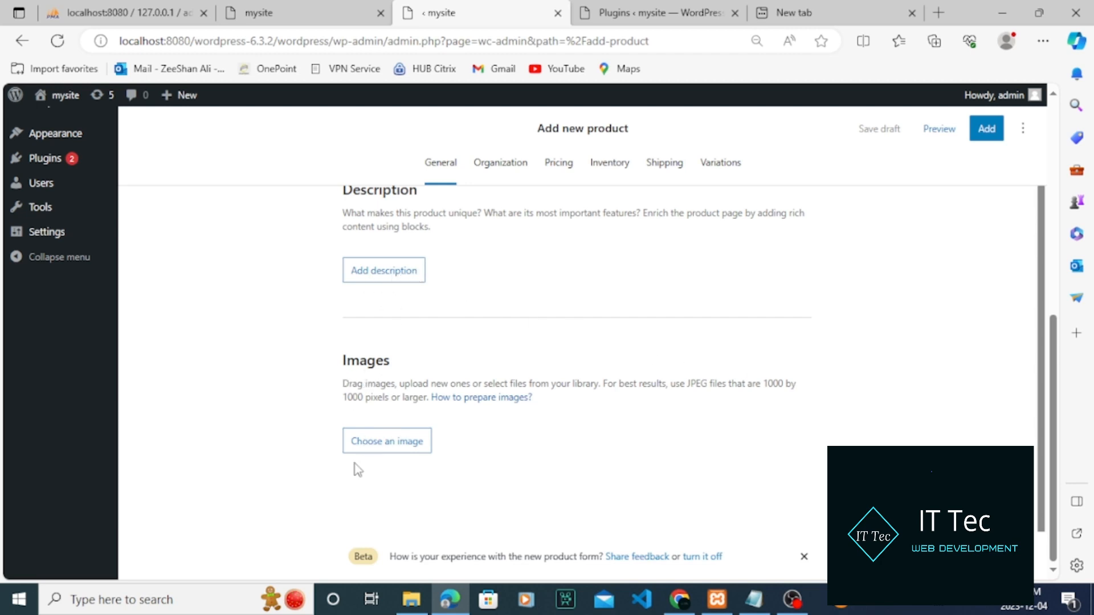
click(382, 451)
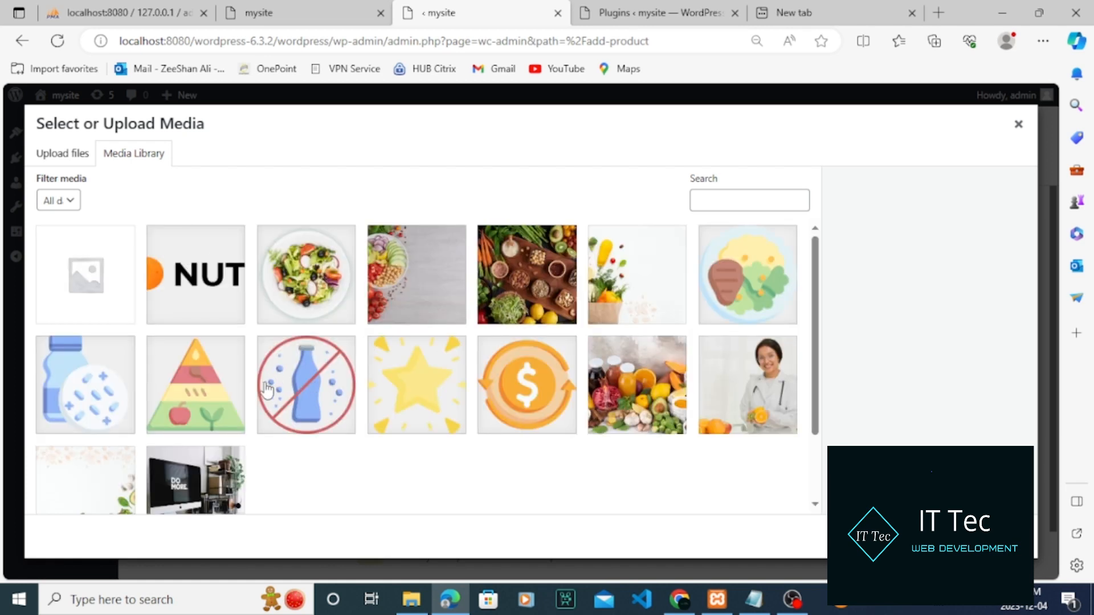
click(218, 483)
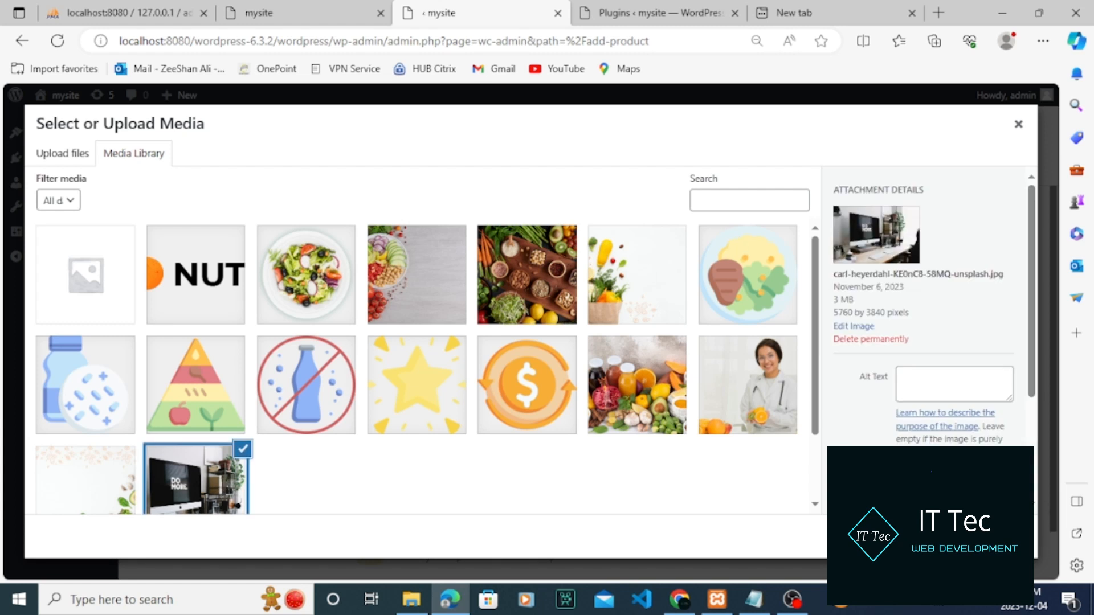
click(991, 536)
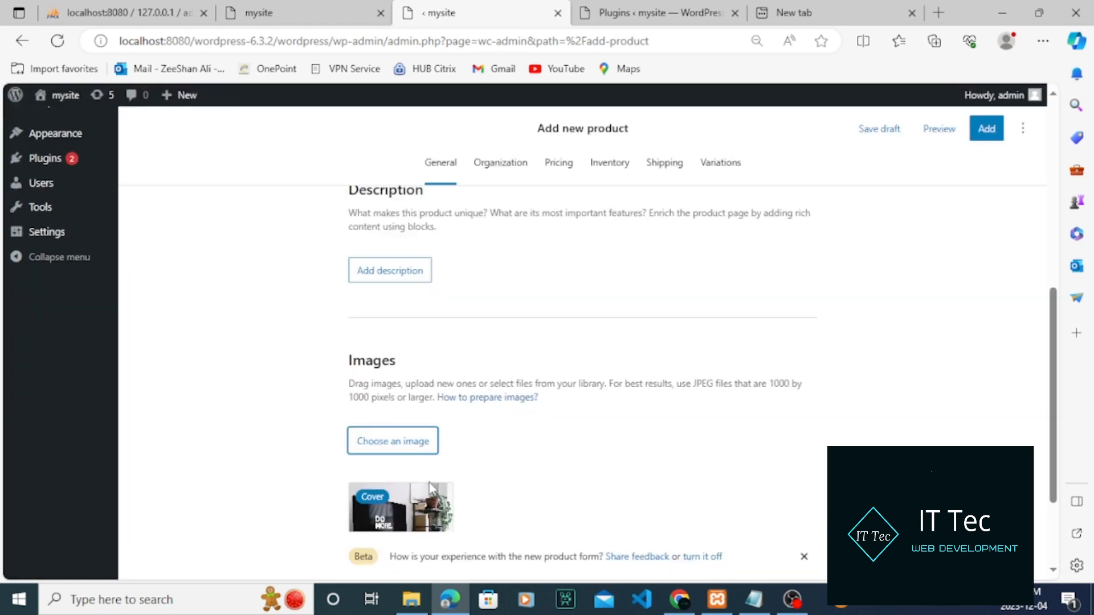
Open the product description for editing and enter "Beautifull"
click(403, 286)
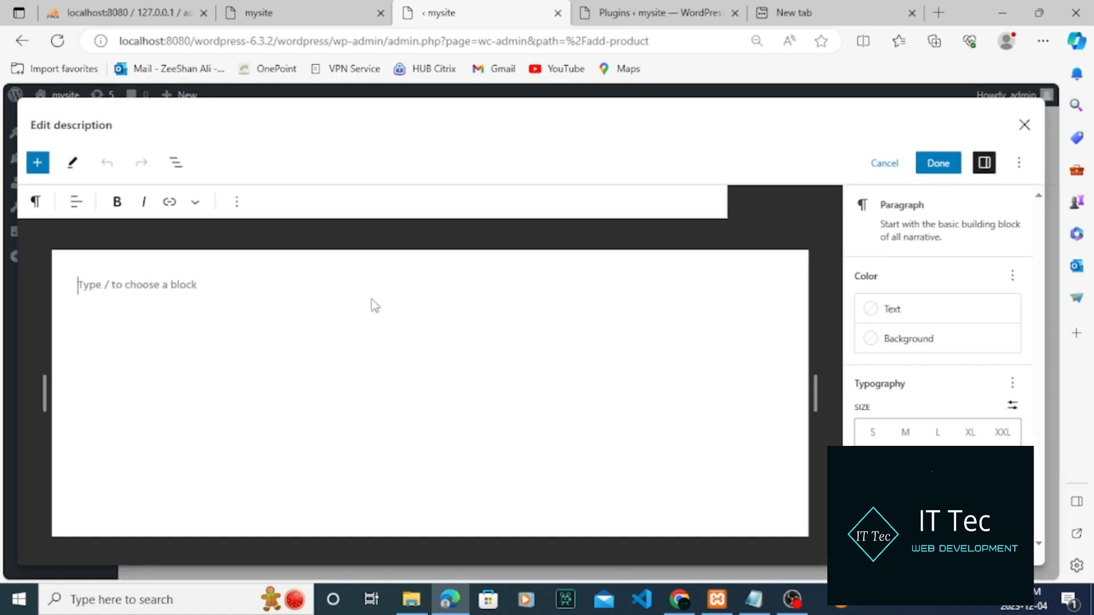
text(Beautifull)
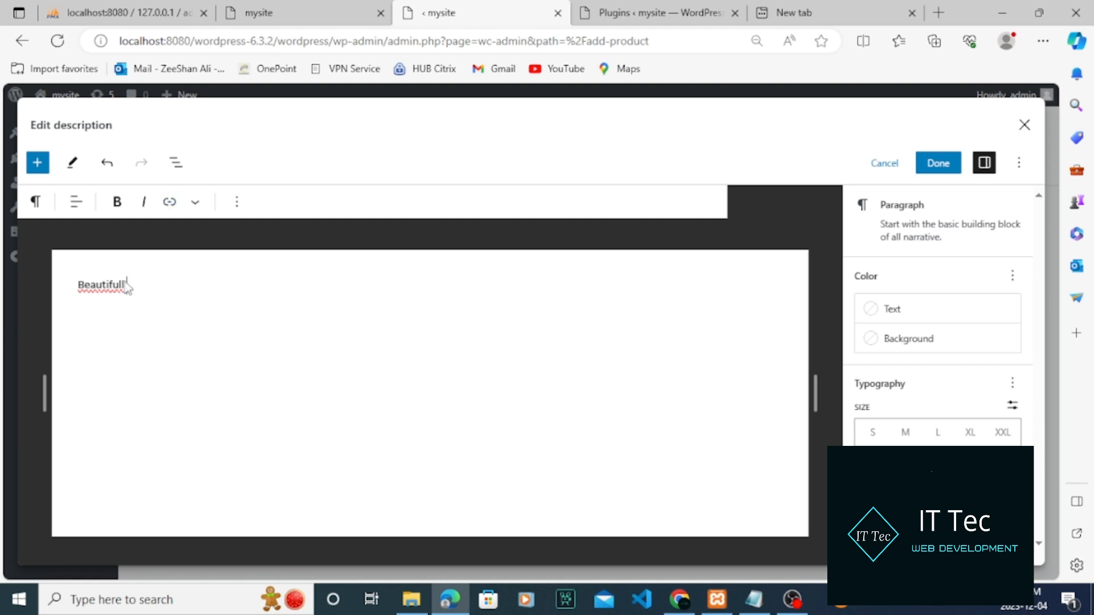
Switch to Chrome and copy the introductory description paragraphs from the WooCommerce plugin page on wordpress.org
click(679, 599)
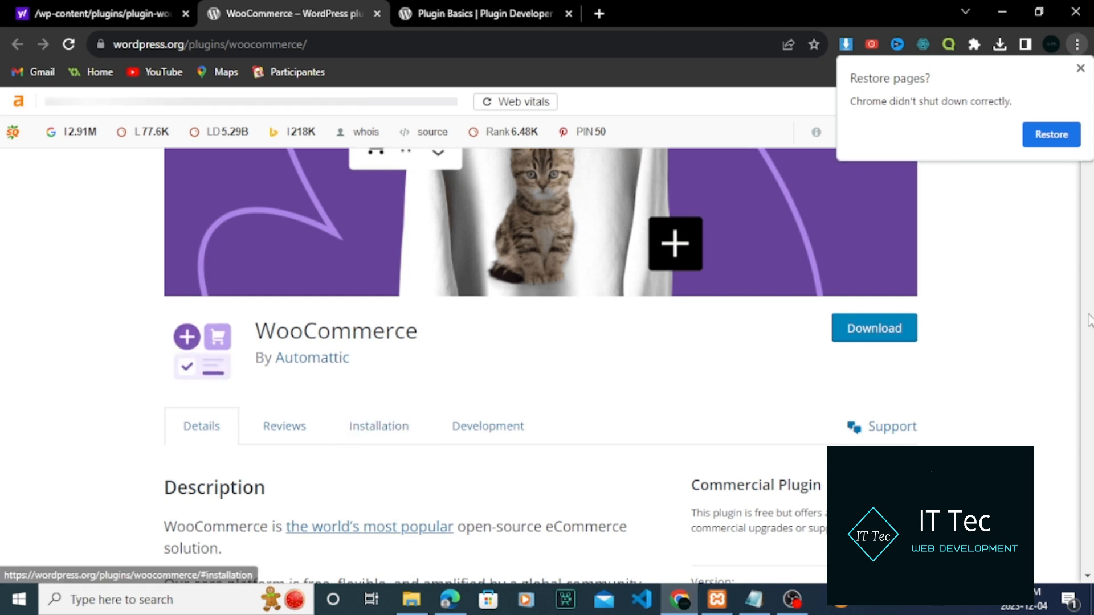
scroll(540, 342, down, 7)
drag(166, 153, 603, 280)
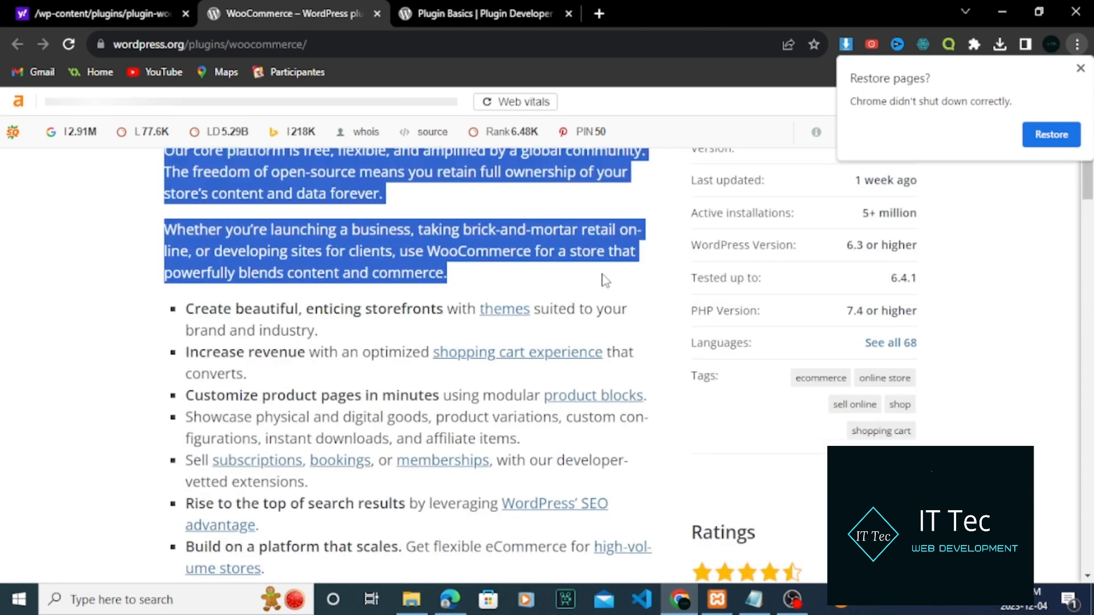
right_click(418, 218)
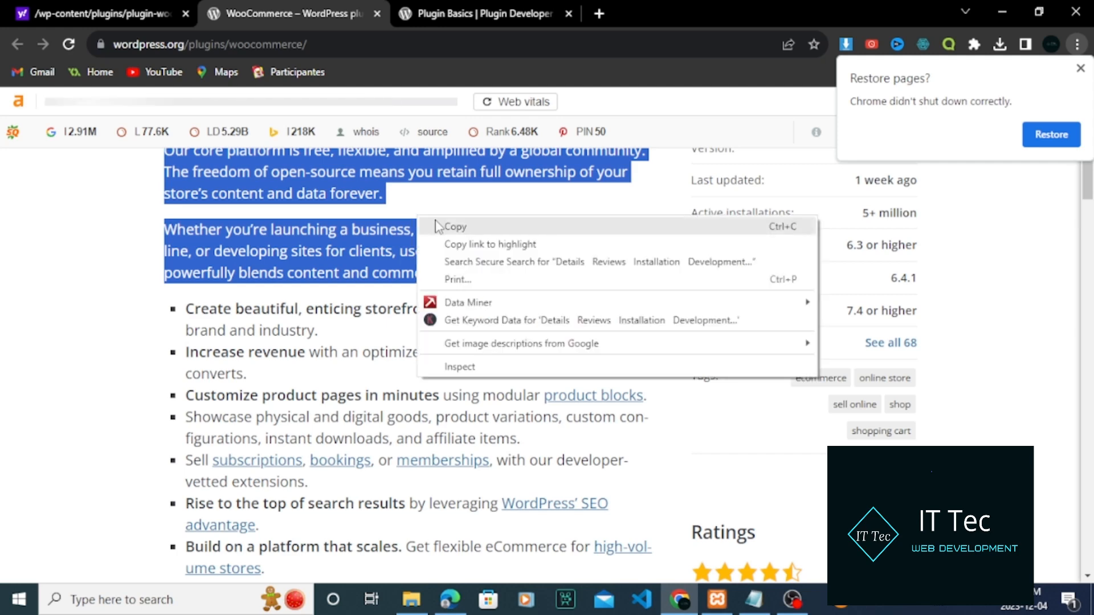
click(450, 227)
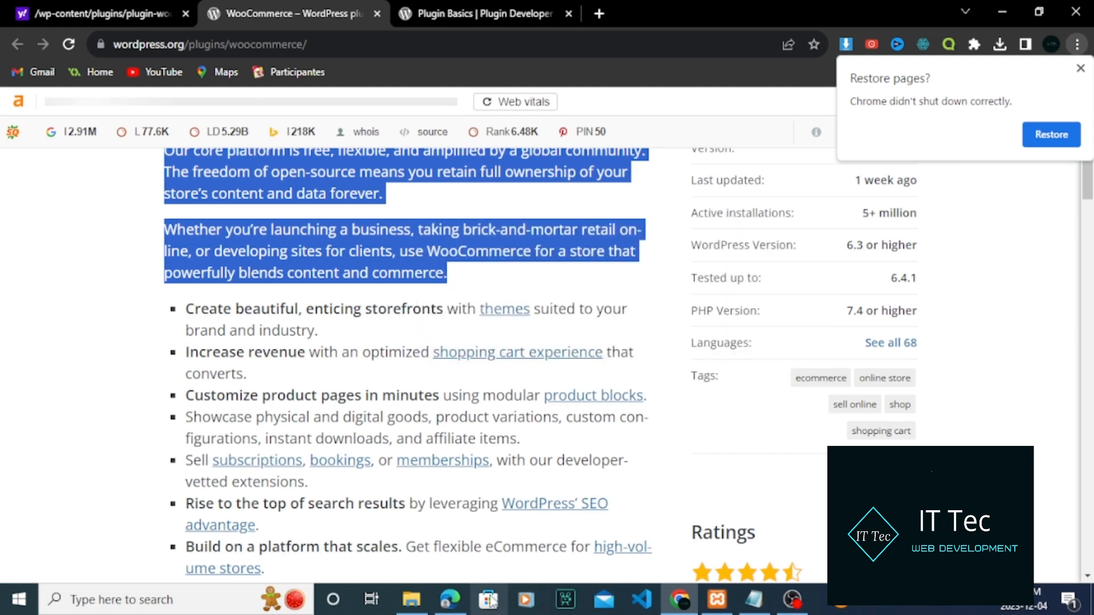
Switch back to Edge, replace the product description text with the copied WooCommerce text, and finish editing the description
click(450, 599)
click(233, 285)
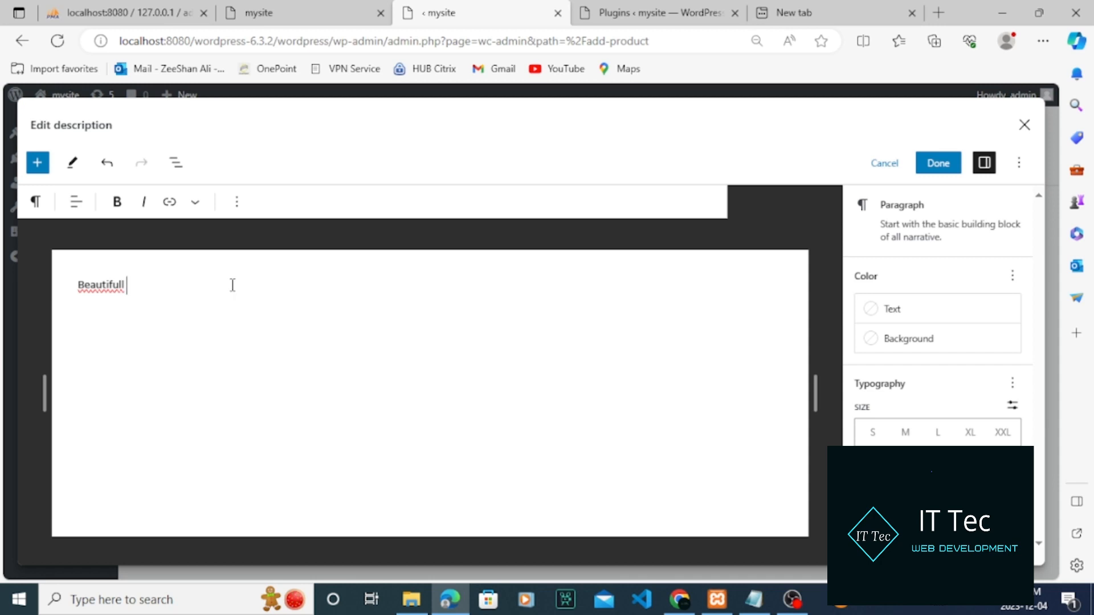
key(ctrl+a)
right_click(233, 285)
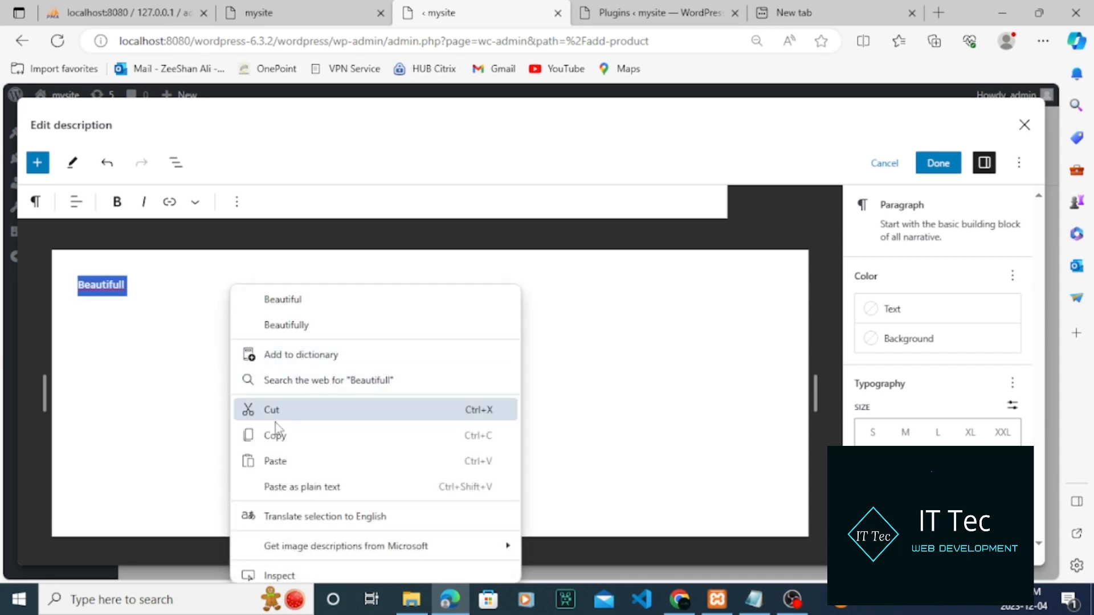
click(284, 461)
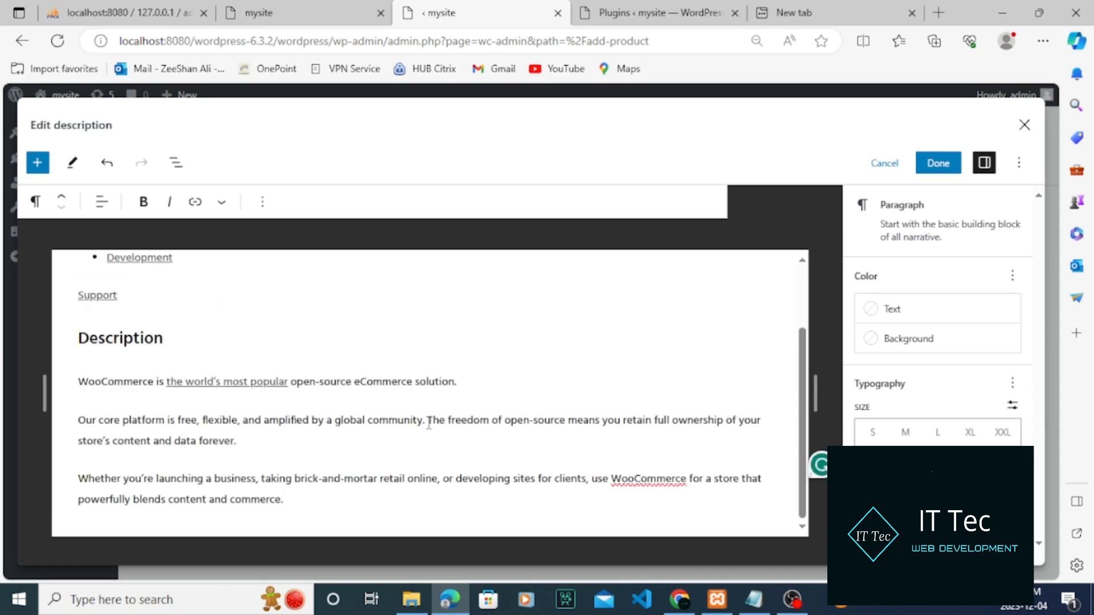
click(938, 163)
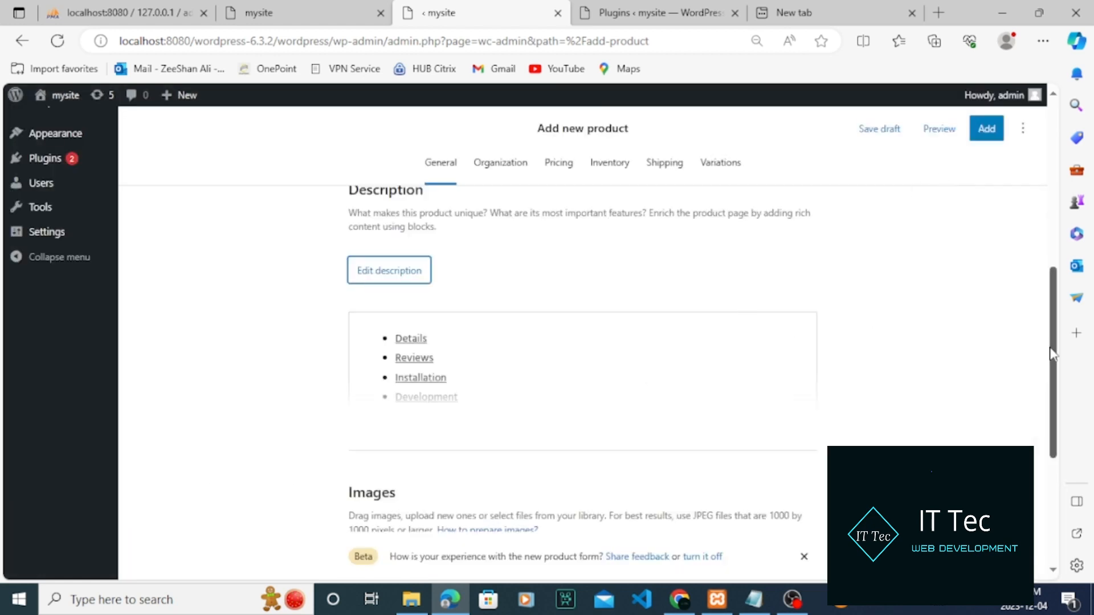
Paste the copied WooCommerce text into the product's summary
drag(1050, 356, 1071, 220)
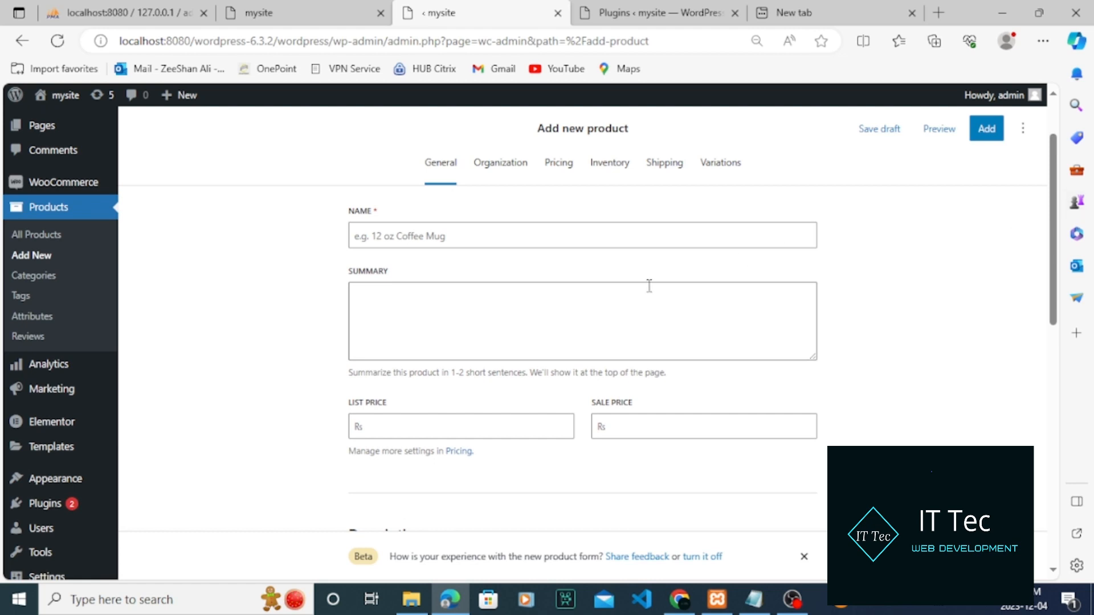
right_click(617, 312)
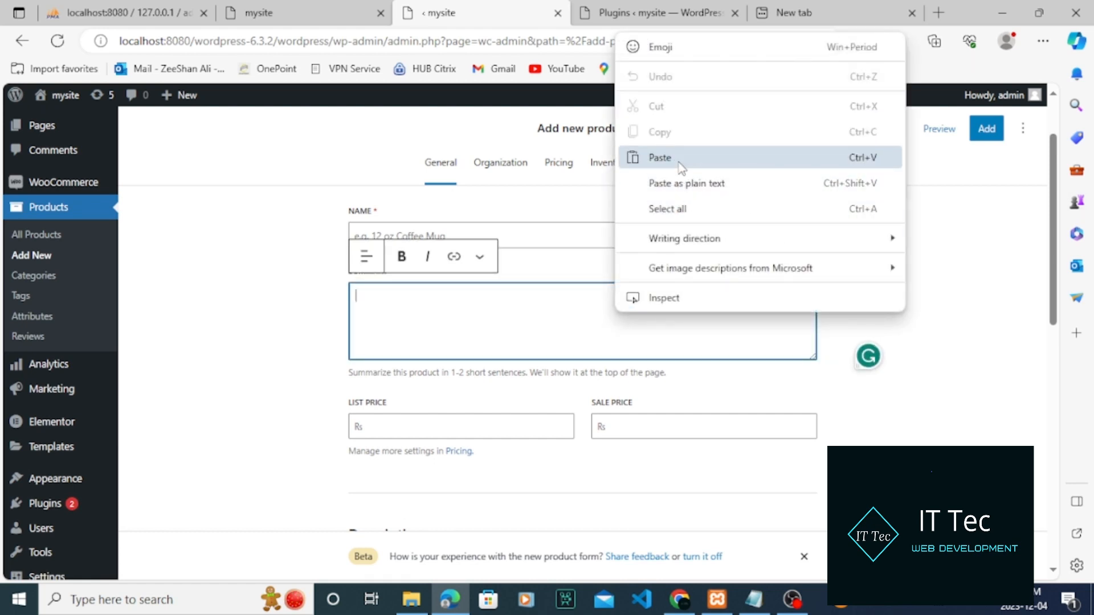
click(679, 162)
Delete the link lines and heading above the WooCommerce paragraphs in the summary, and name the product "shoes"
click(424, 338)
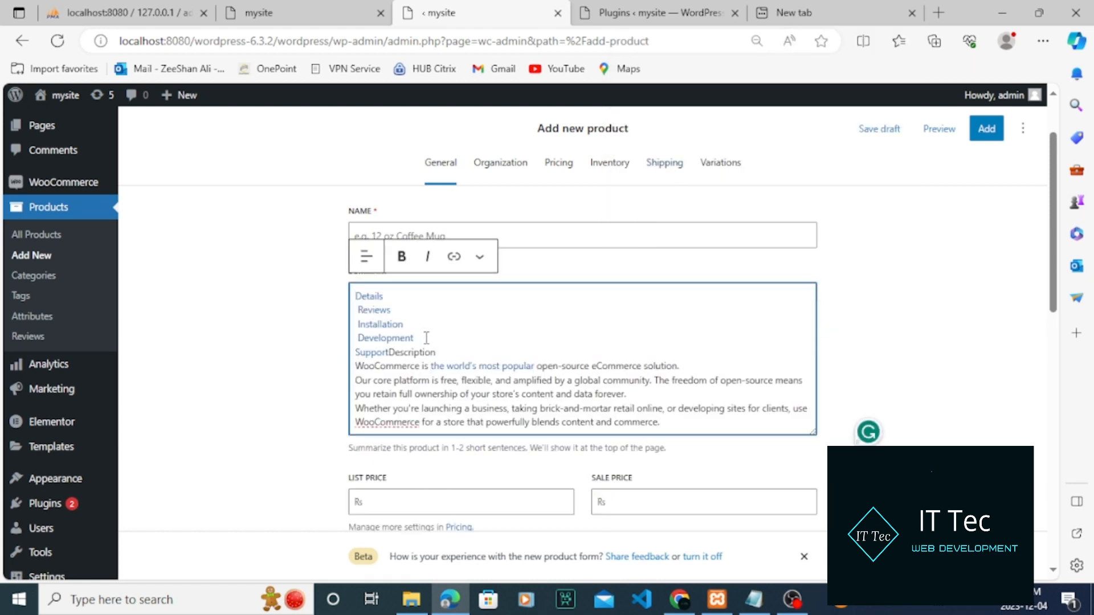
drag(430, 341, 365, 288)
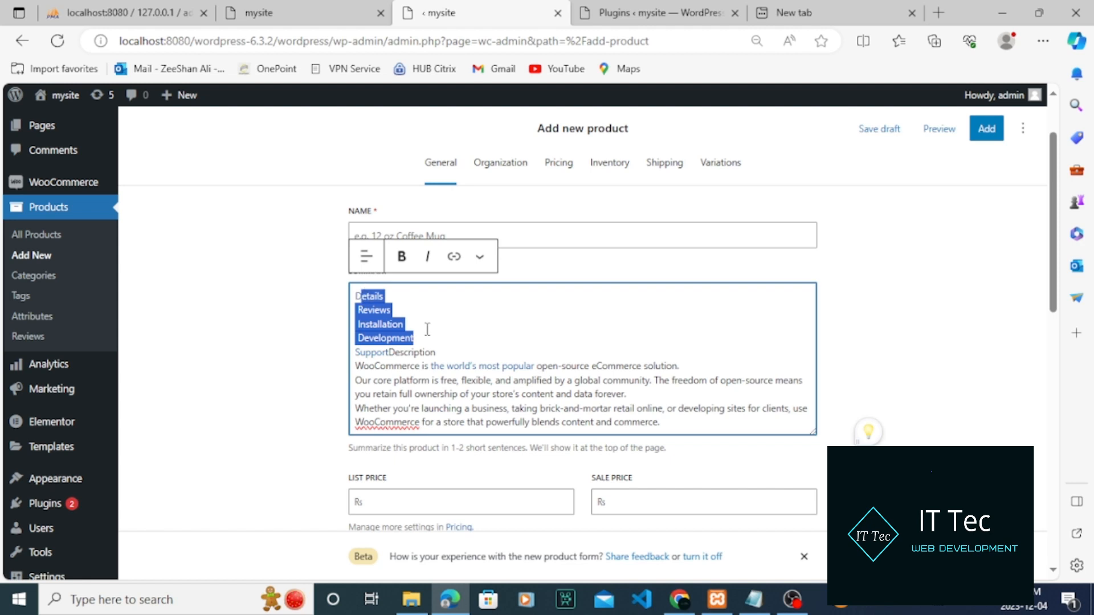
key(BackSpace)
drag(427, 329, 335, 296)
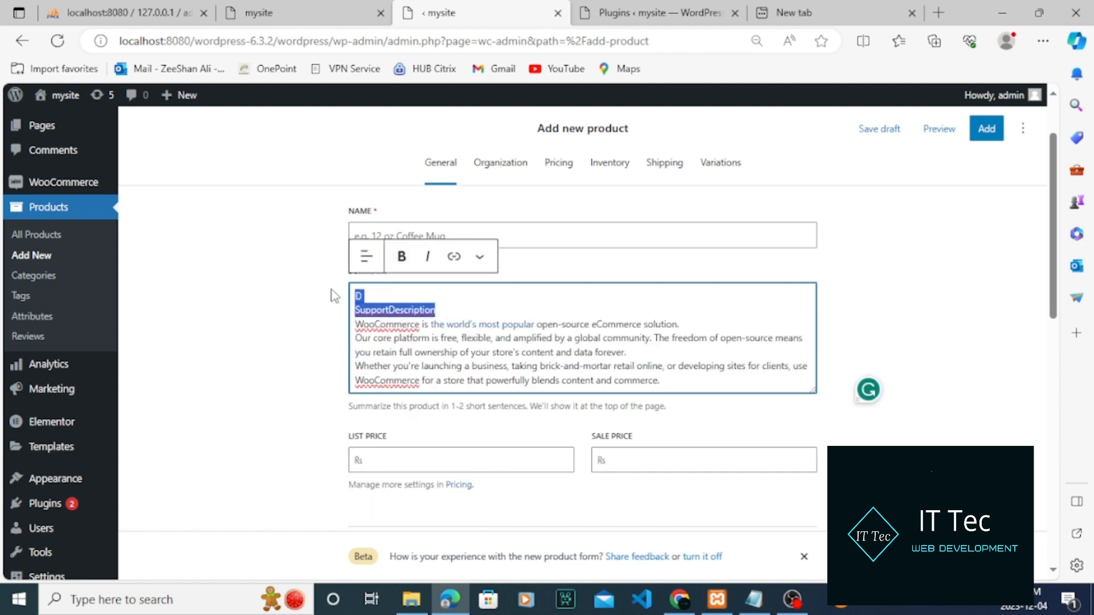
key(BackSpace)
click(507, 234)
text(shoes)
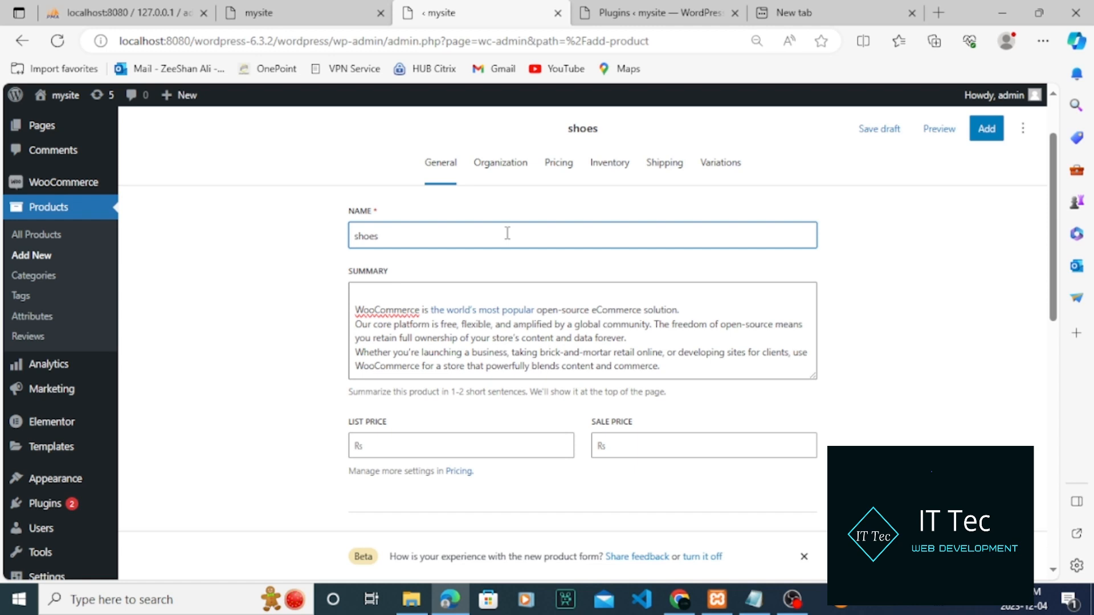
Set the product's sale price to Rs 75 and its list price to Rs 80
click(673, 443)
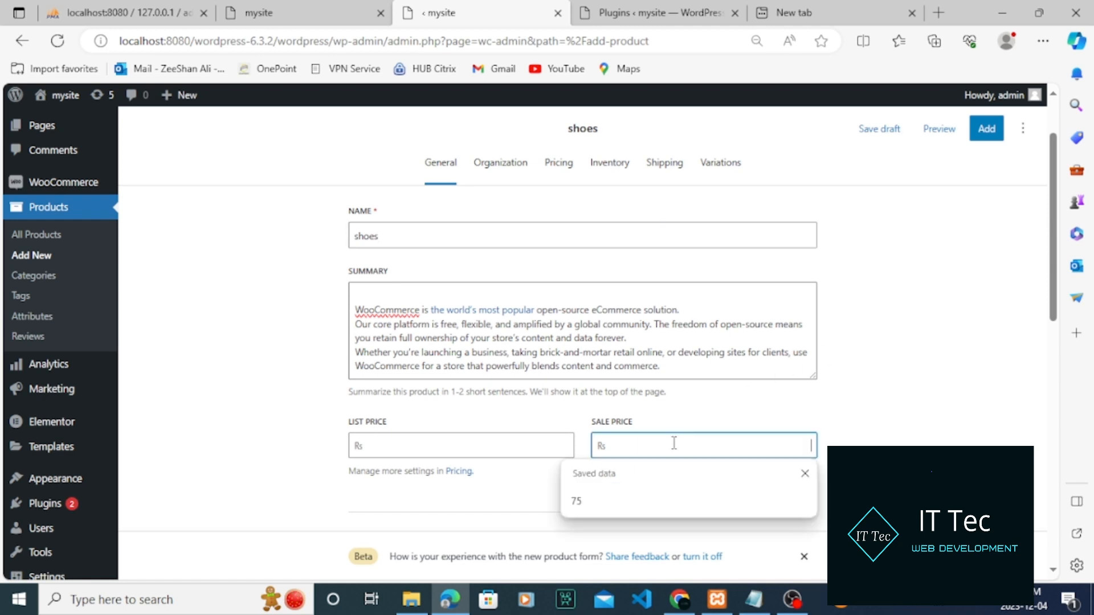
click(606, 506)
click(521, 455)
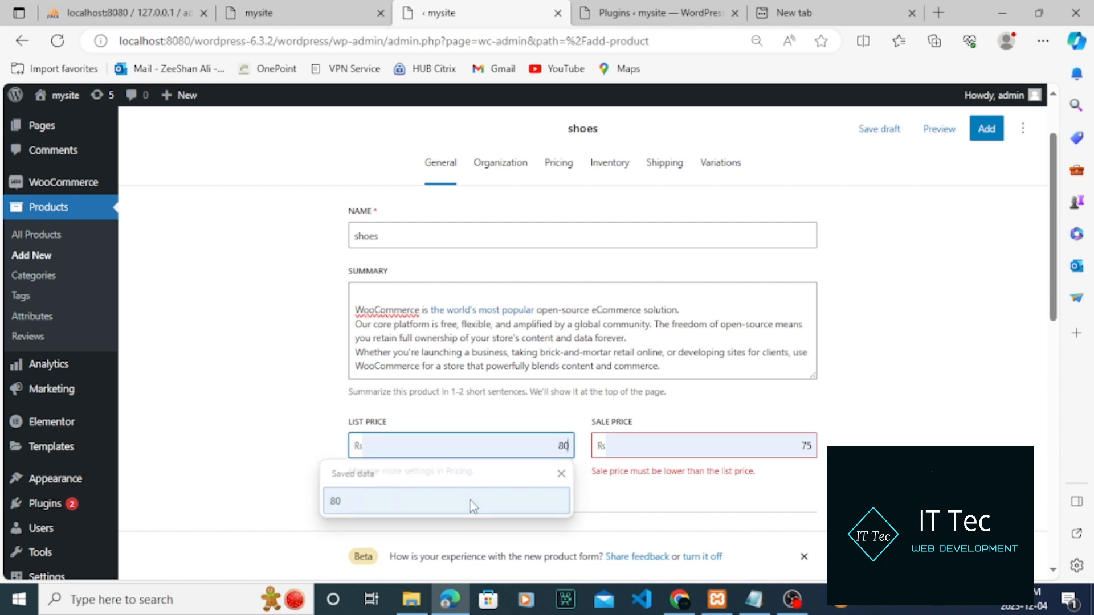
click(470, 502)
Try the prices the other way round, with a sale price of Rs 80 and a list price of Rs 75
double_click(680, 446)
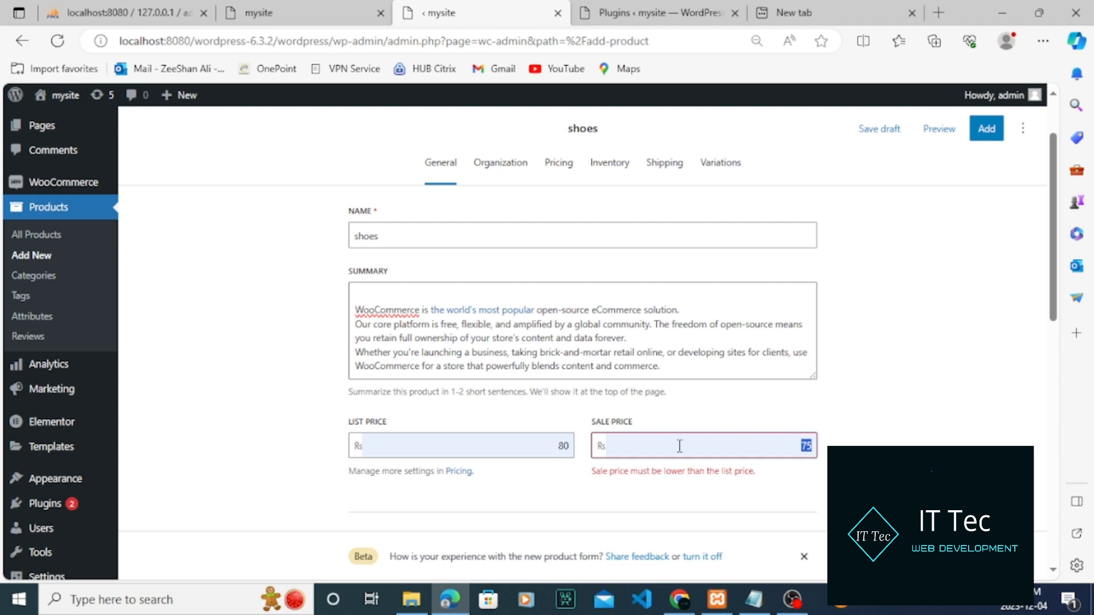
text(80)
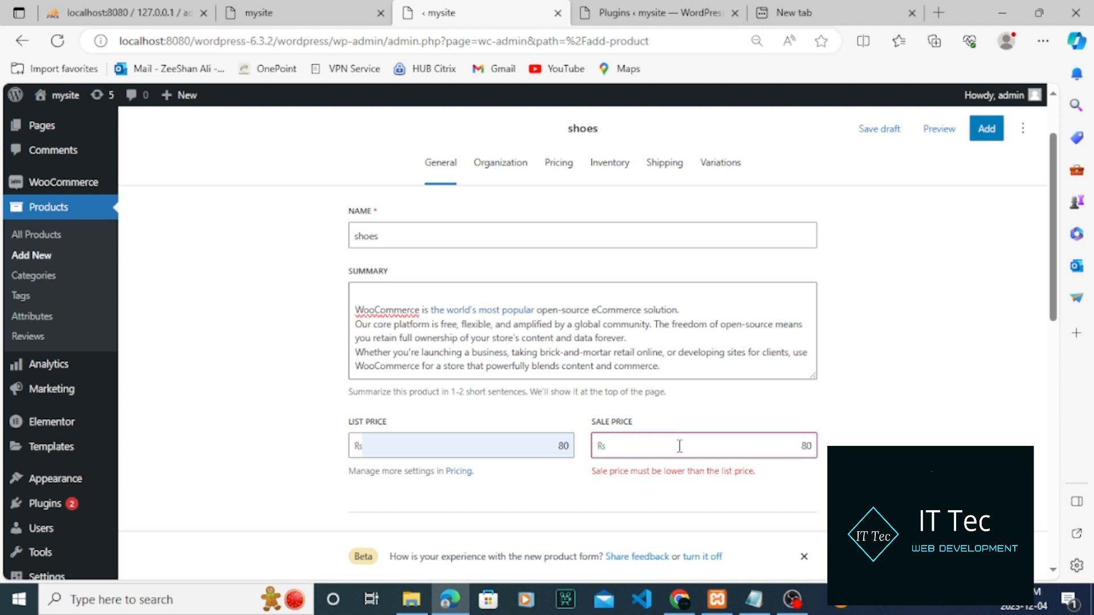
double_click(573, 449)
click(573, 449)
key(BackSpace)
key(BackSpace)
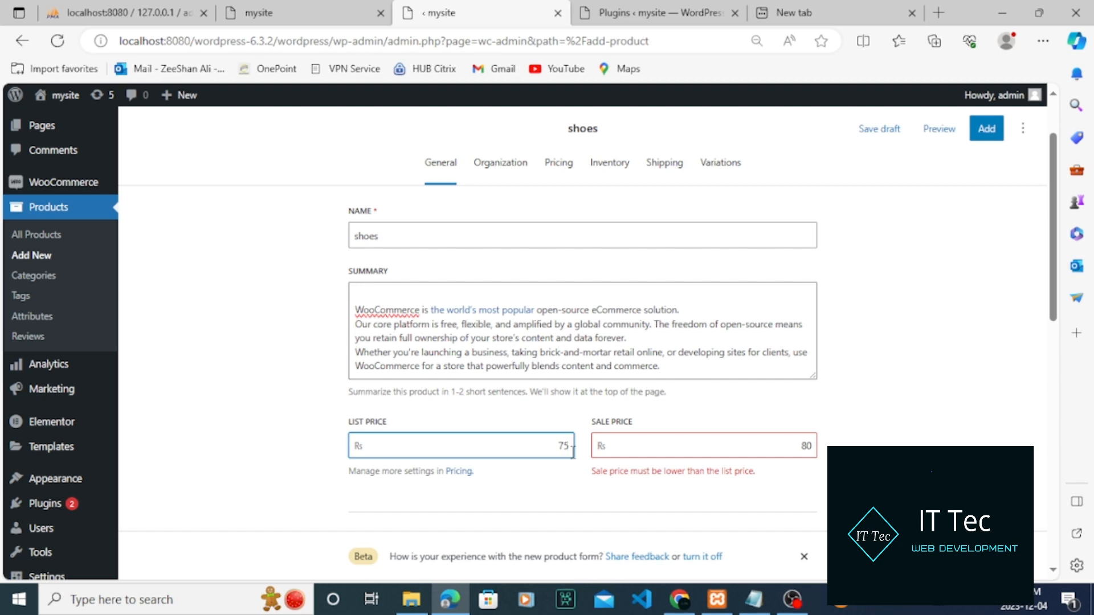
double_click(736, 453)
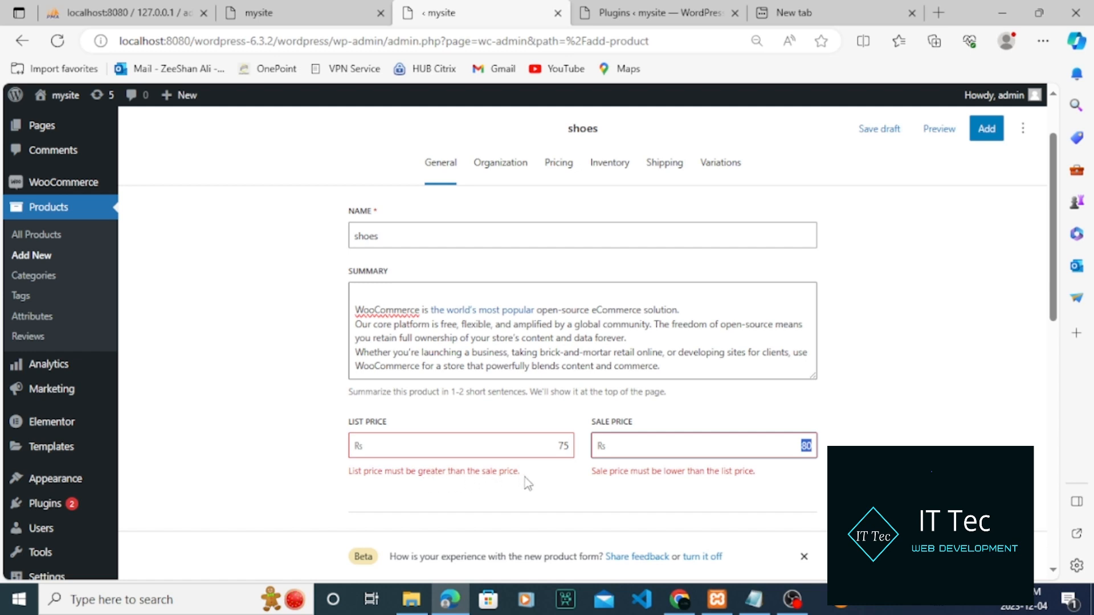
Set the list price to Rs 85 and the sale price to Rs 37, and publish the shoes product
double_click(536, 454)
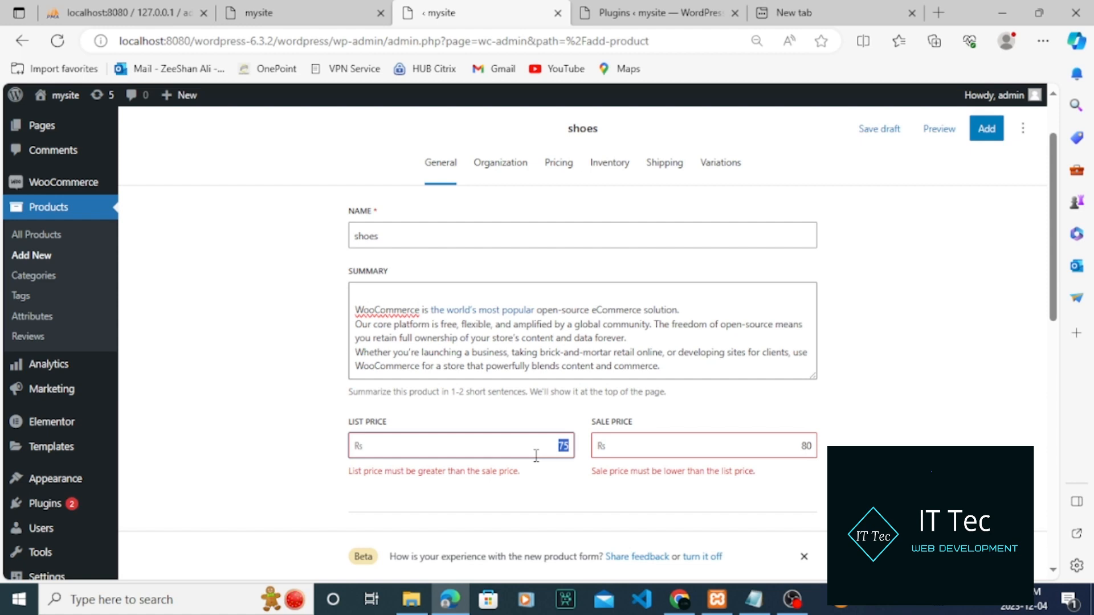
text(85)
double_click(716, 455)
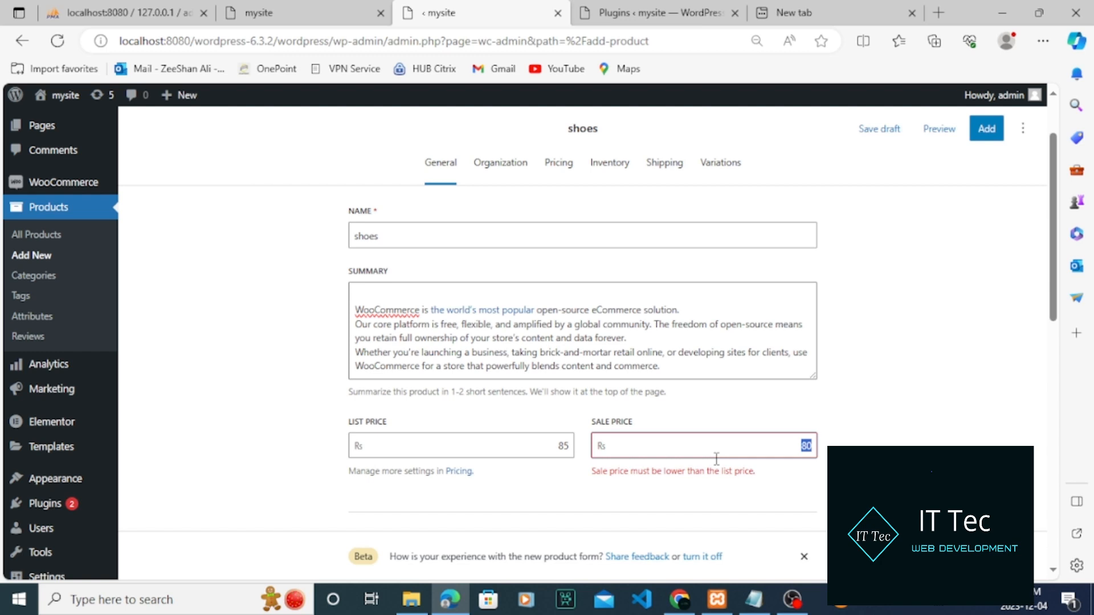
text(37)
drag(1052, 293, 1051, 588)
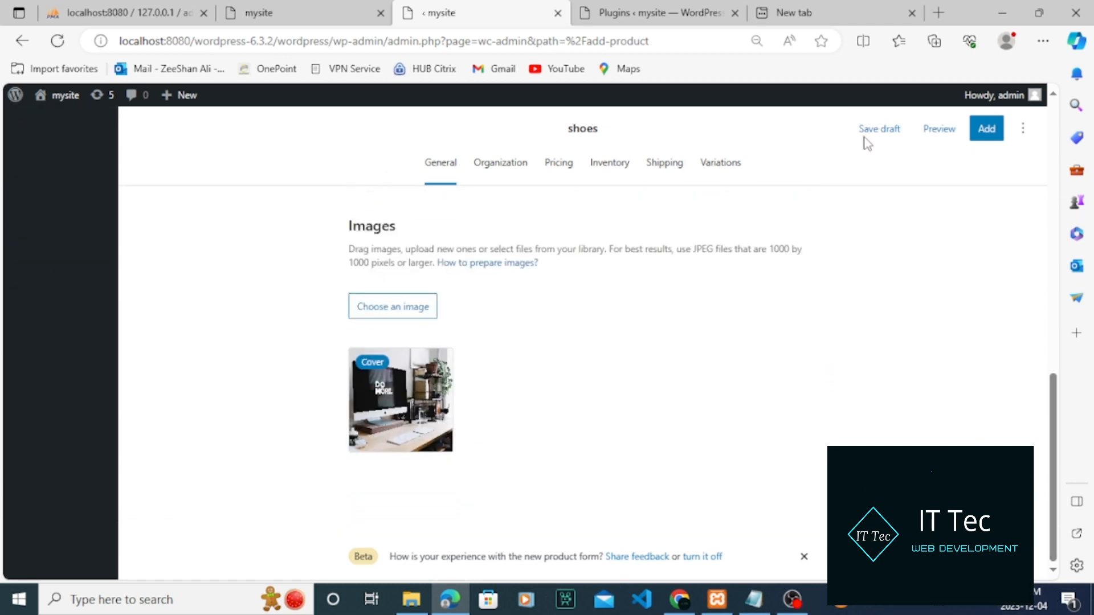
click(990, 136)
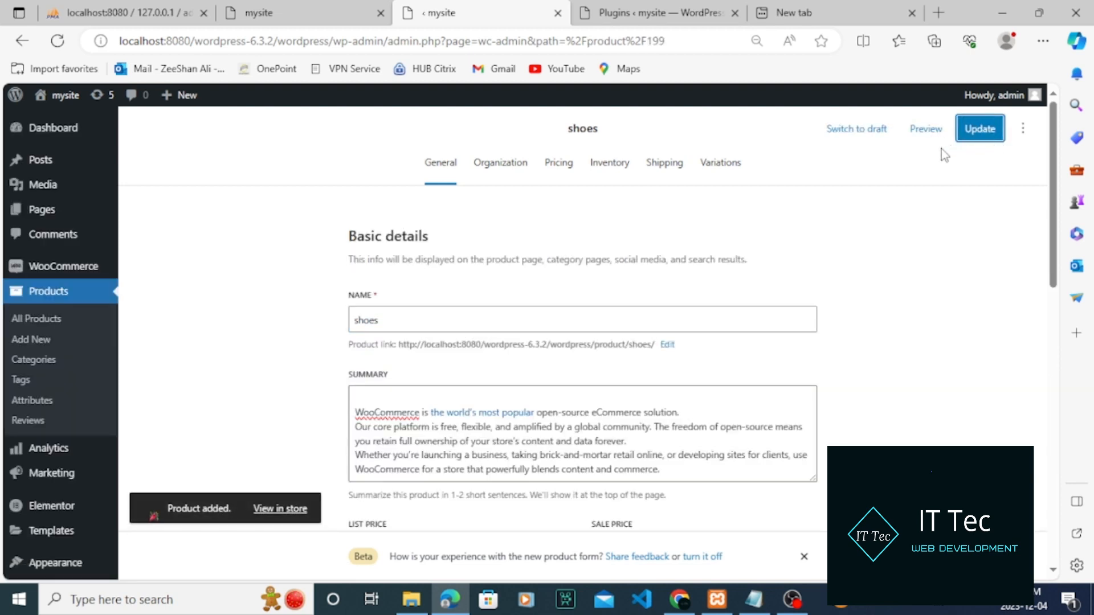
View the published shoes product in the store and add one to the cart
click(282, 510)
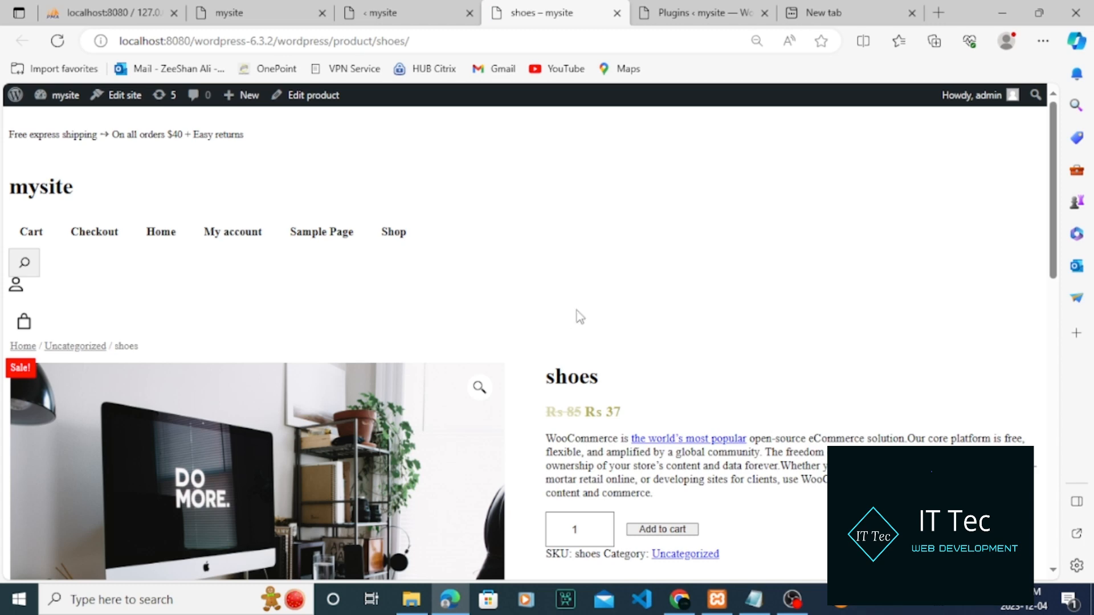
drag(1053, 174, 1042, 251)
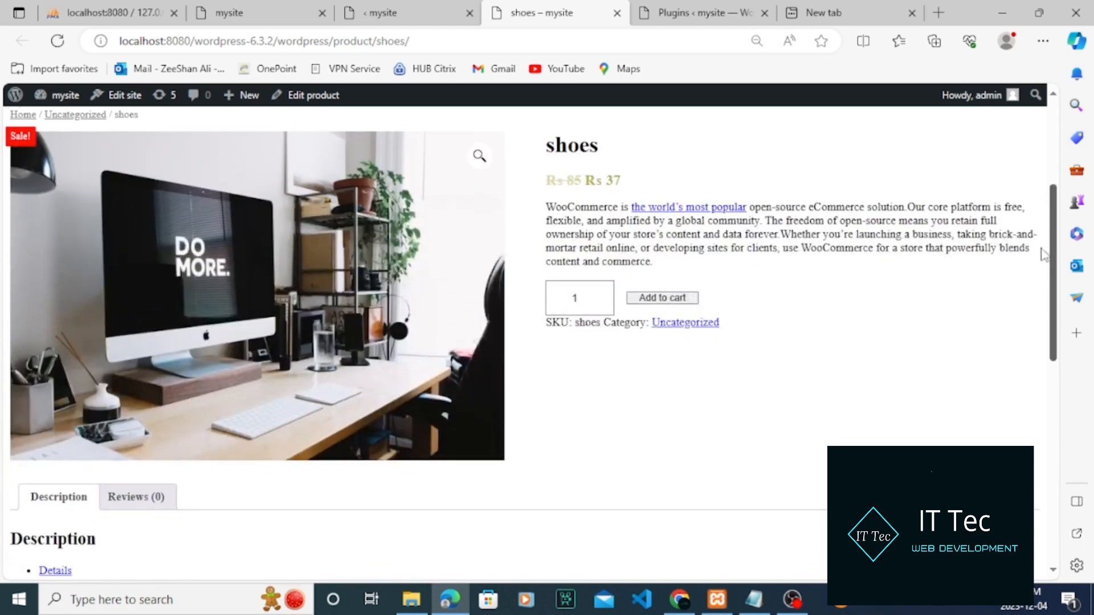
click(662, 297)
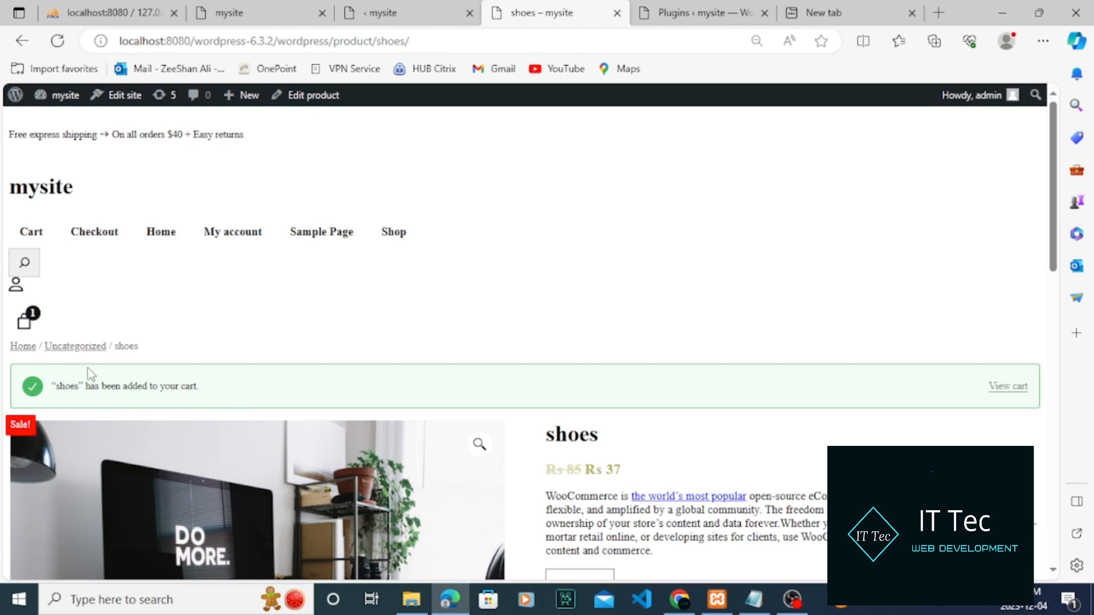
Raise the quantity of shoes in the cart to 3 and proceed to checkout
click(24, 322)
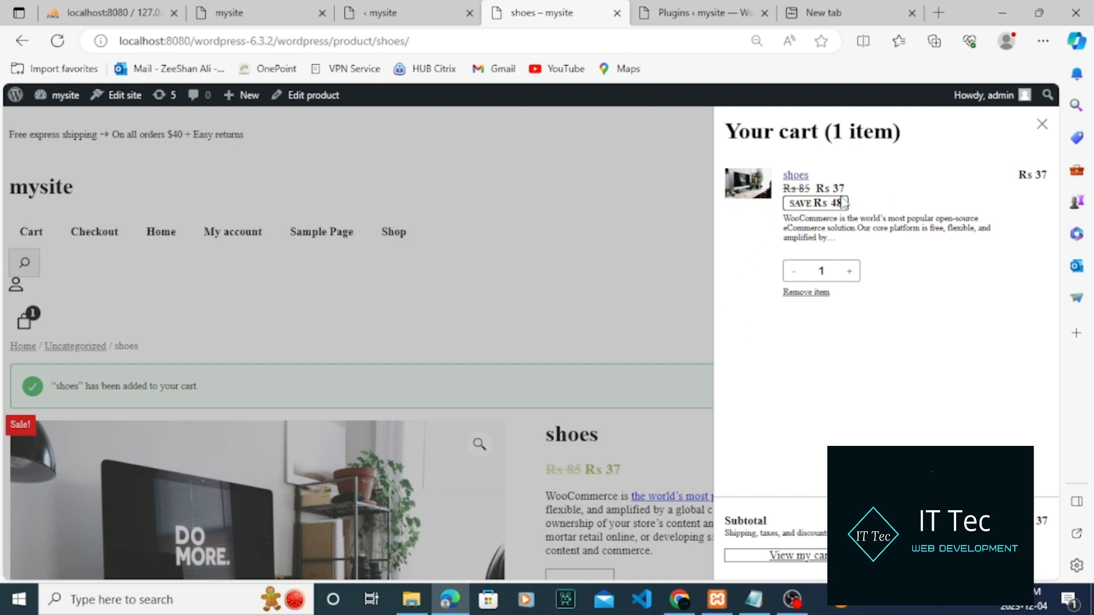
click(849, 272)
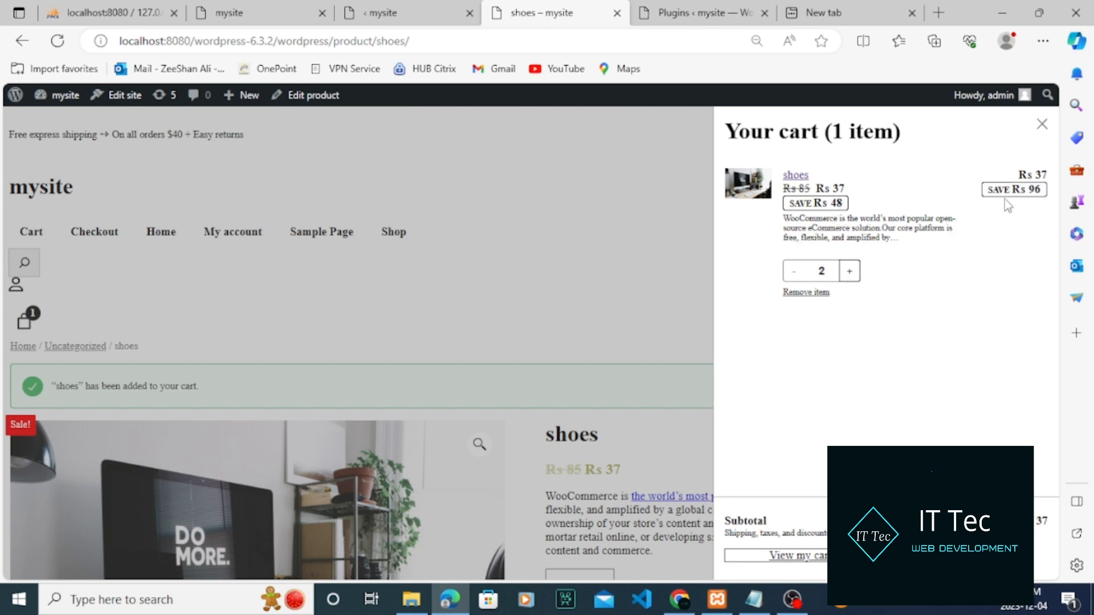
click(850, 274)
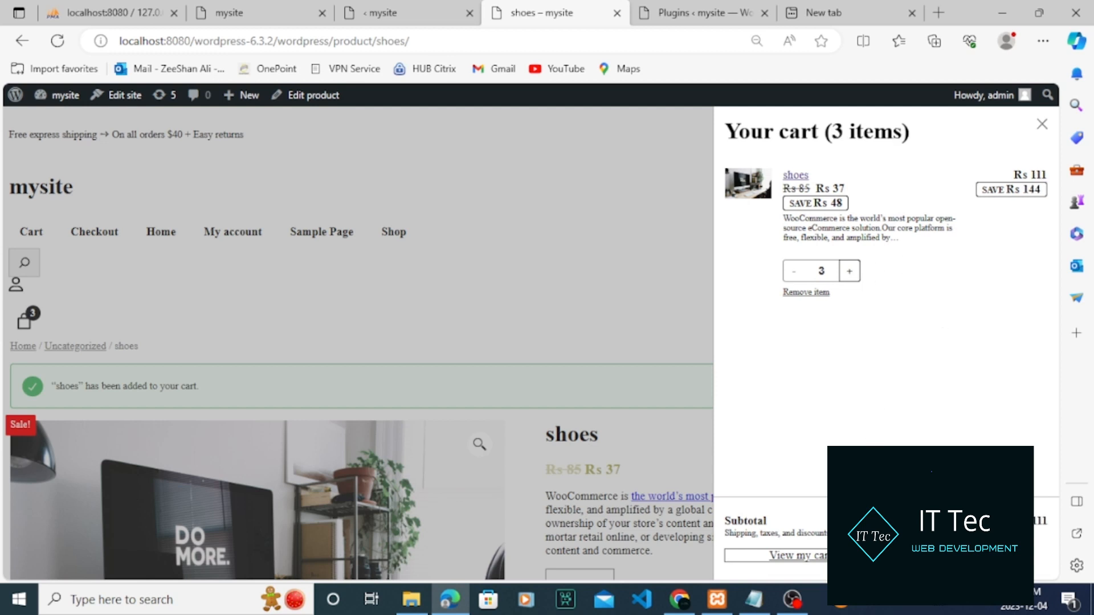
click(940, 555)
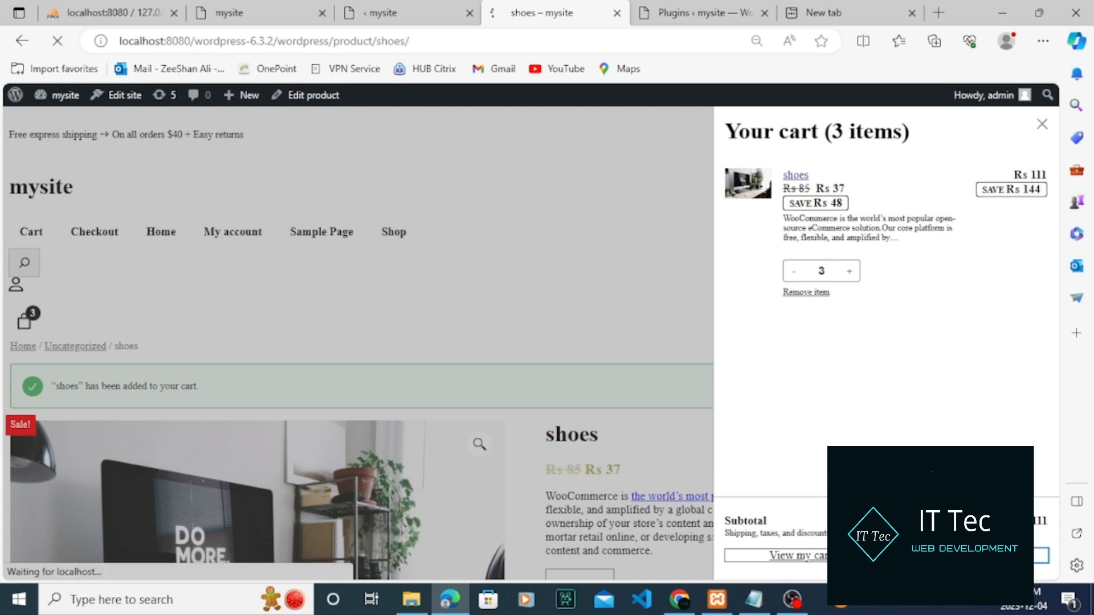